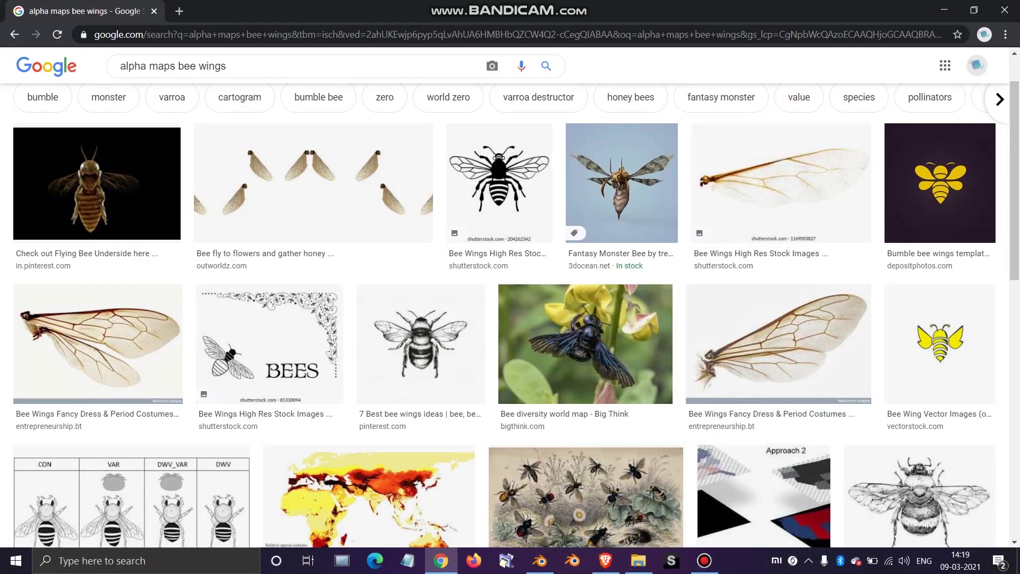
Step: Open the Flying Bee Underside image from the bee wings results and examine its transparent wings up close
{"action": "scroll", "coordinate": [584, 345], "scroll_direction": "down", "scroll_amount": 2}
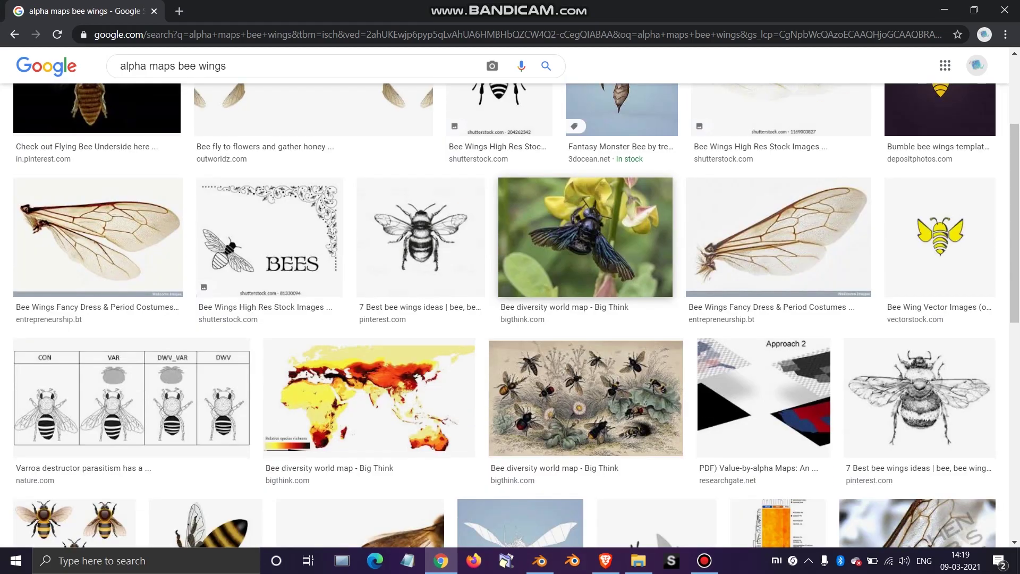
{"action": "scroll", "coordinate": [585, 345], "scroll_direction": "up", "scroll_amount": 3}
{"action": "scroll", "coordinate": [270, 297], "scroll_direction": "down", "scroll_amount": 2}
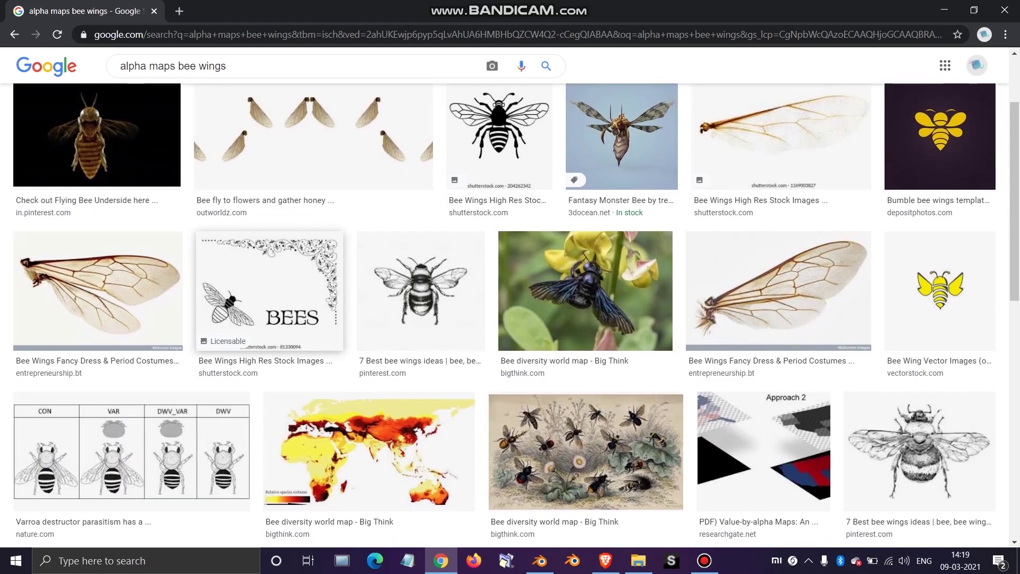
{"action": "scroll", "coordinate": [270, 298], "scroll_direction": "up", "scroll_amount": 3}
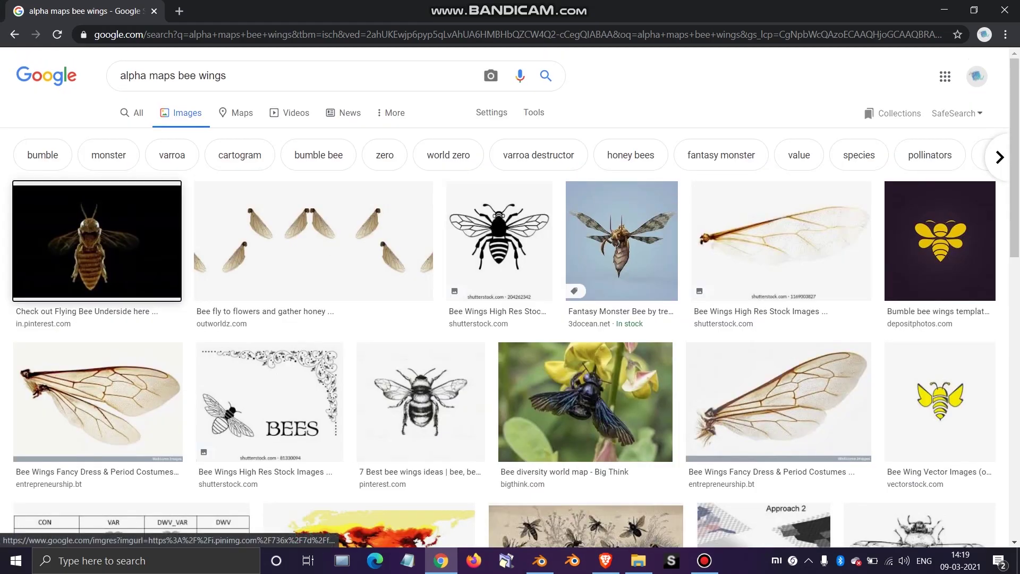
{"action": "left_click", "coordinate": [101, 239]}
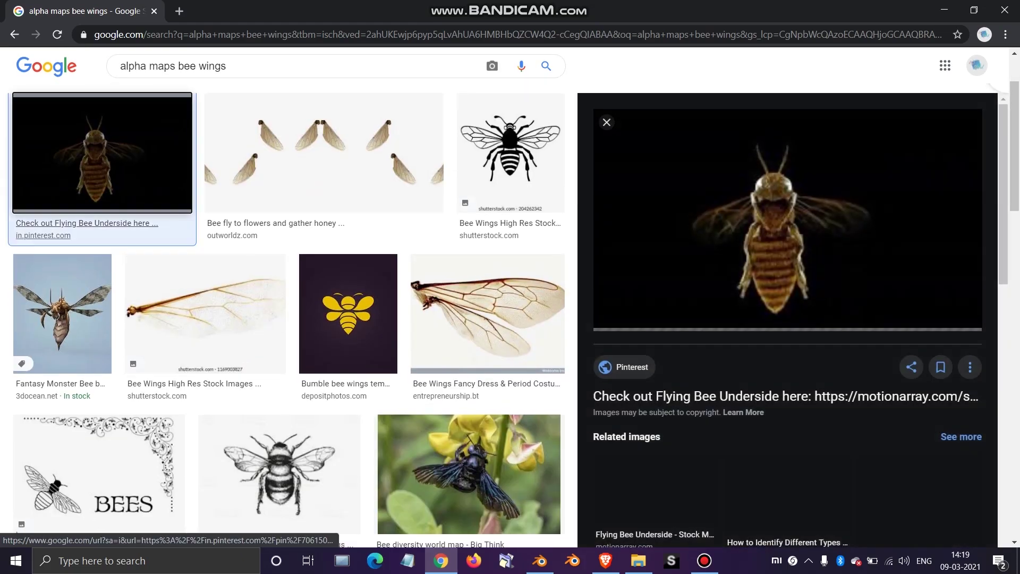
{"action": "scroll", "coordinate": [711, 151], "scroll_direction": "up", "scroll_amount": 2, "text": "ctrl"}
{"action": "key", "text": "ctrl+plus"}
{"action": "key", "text": "ctrl+plus"}
{"action": "key", "text": "ctrl+plus"}
{"action": "key", "text": "ctrl+plus"}
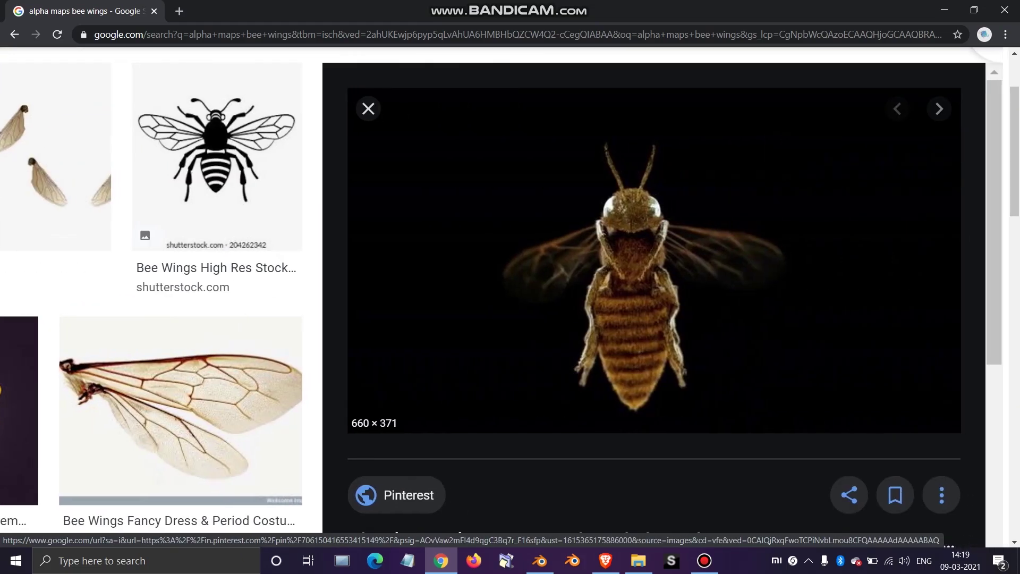
{"action": "key", "text": "ctrl+minus"}
{"action": "key", "text": "ctrl+minus"}
{"action": "key", "text": "ctrl+minus"}
{"action": "key", "text": "ctrl+minus"}
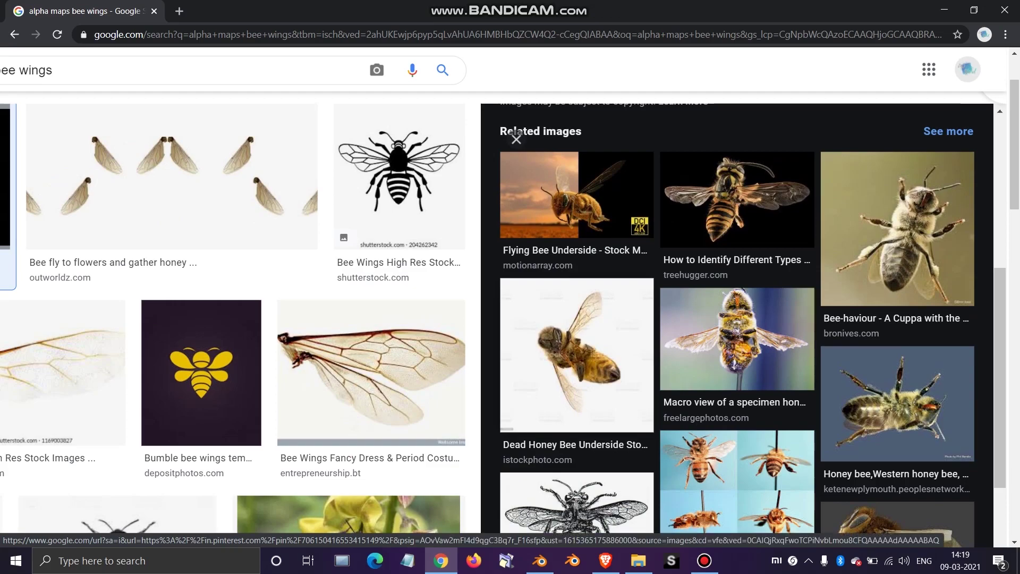
Step: Open Treehugger's How to Identify Different Types of Bees image from the related images and inspect the wings enlarged
{"action": "scroll", "coordinate": [516, 140], "scroll_direction": "down", "scroll_amount": 2}
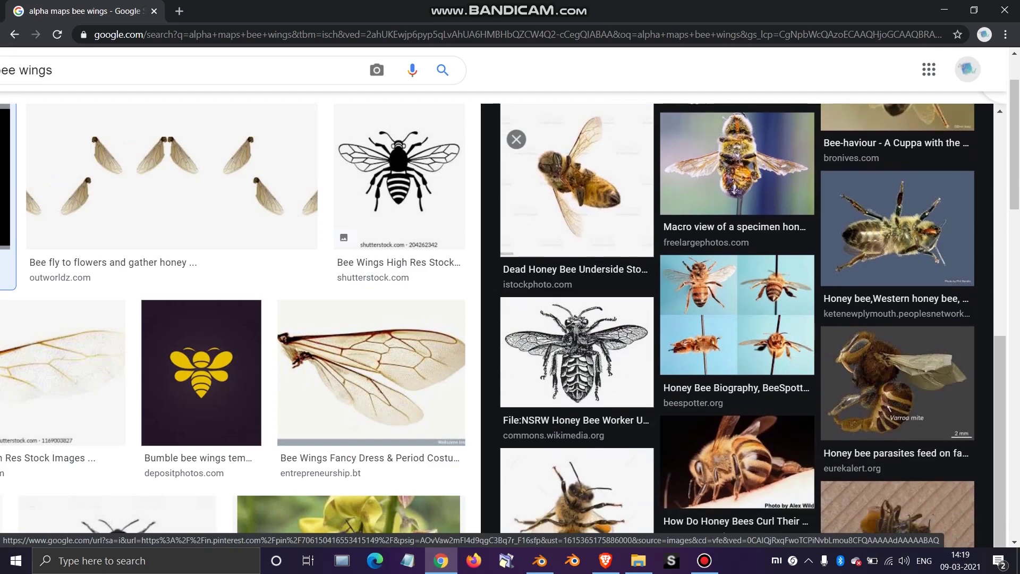
{"action": "scroll", "coordinate": [515, 139], "scroll_direction": "up", "scroll_amount": 5}
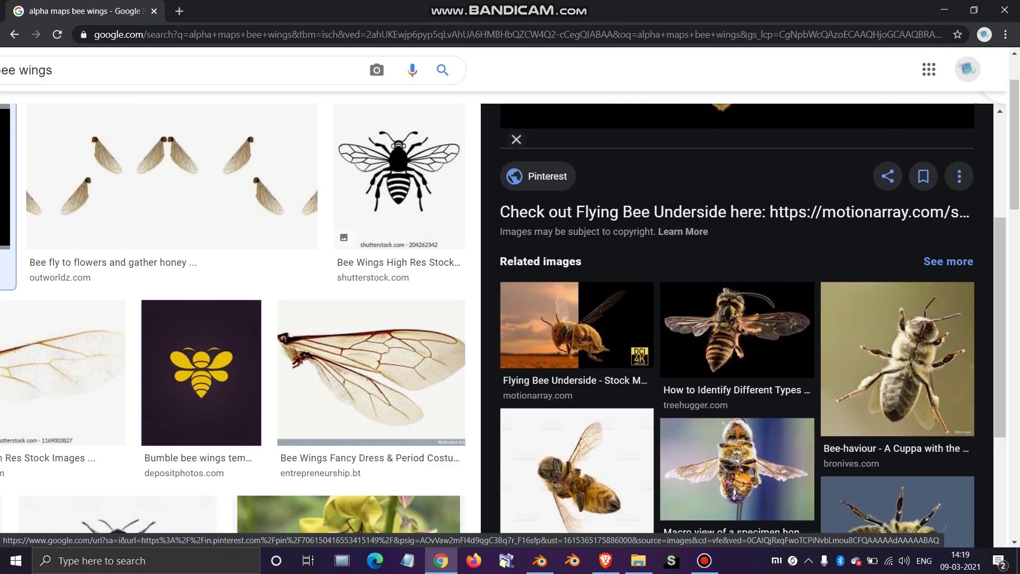
{"action": "scroll", "coordinate": [515, 139], "scroll_direction": "down", "scroll_amount": 4}
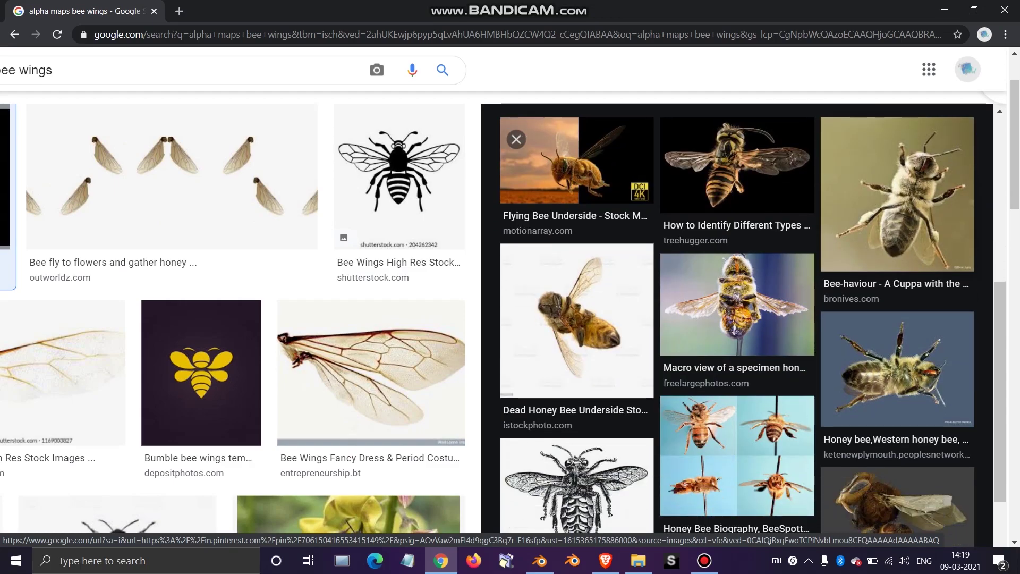
{"action": "scroll", "coordinate": [516, 139], "scroll_direction": "down", "scroll_amount": 1}
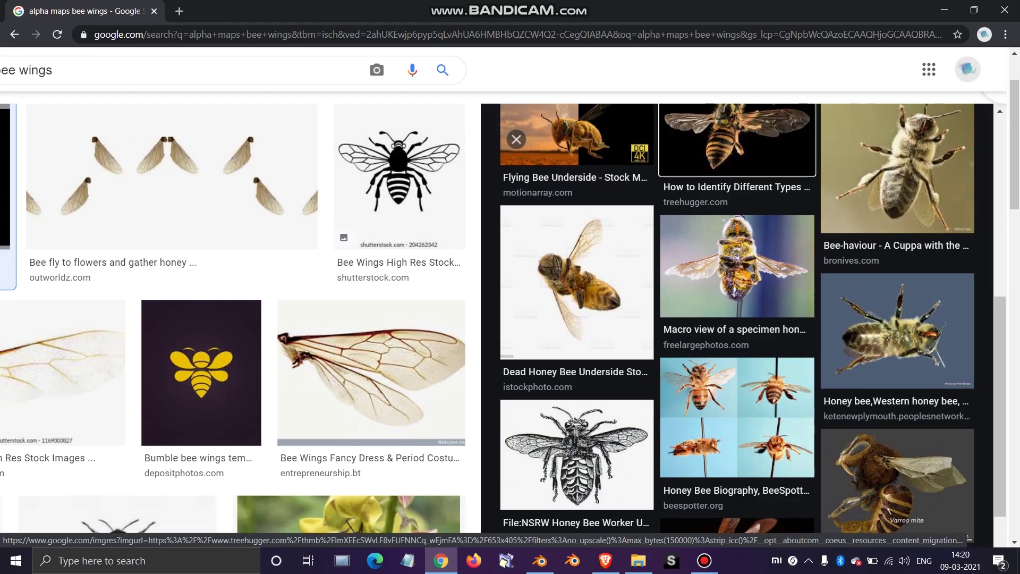
{"action": "left_click", "coordinate": [737, 139]}
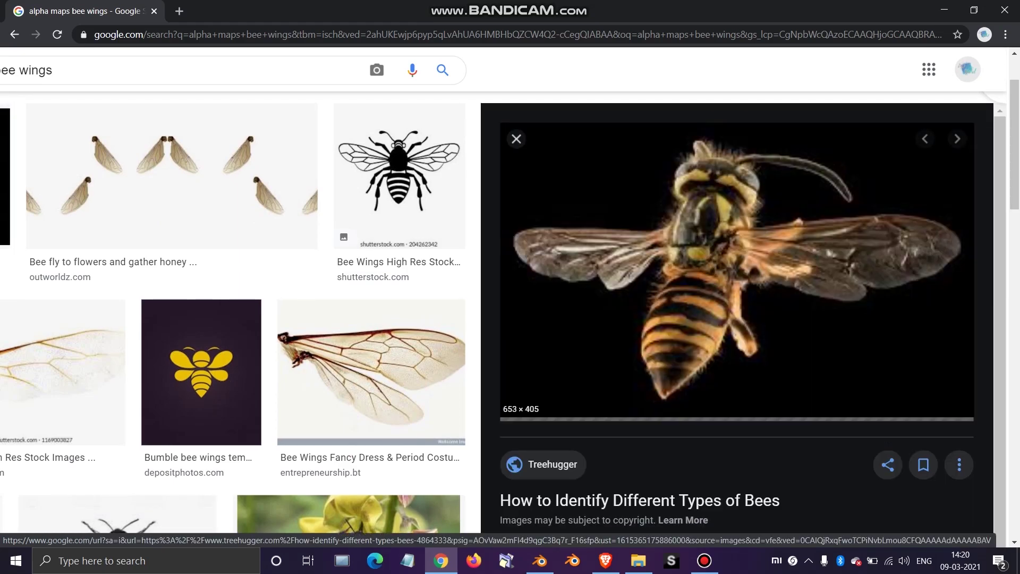
{"action": "scroll", "coordinate": [737, 270], "scroll_direction": "up", "scroll_amount": 3, "text": "ctrl"}
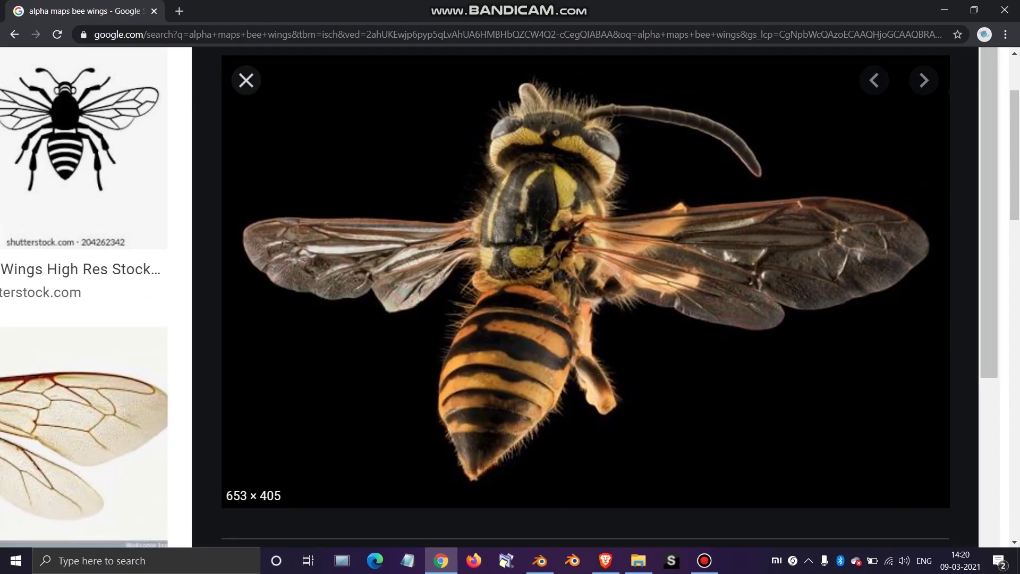
{"action": "scroll", "coordinate": [737, 270], "scroll_direction": "down", "scroll_amount": 2, "text": "ctrl"}
{"action": "key", "text": "ctrl+minus"}
{"action": "key", "text": "ctrl+minus"}
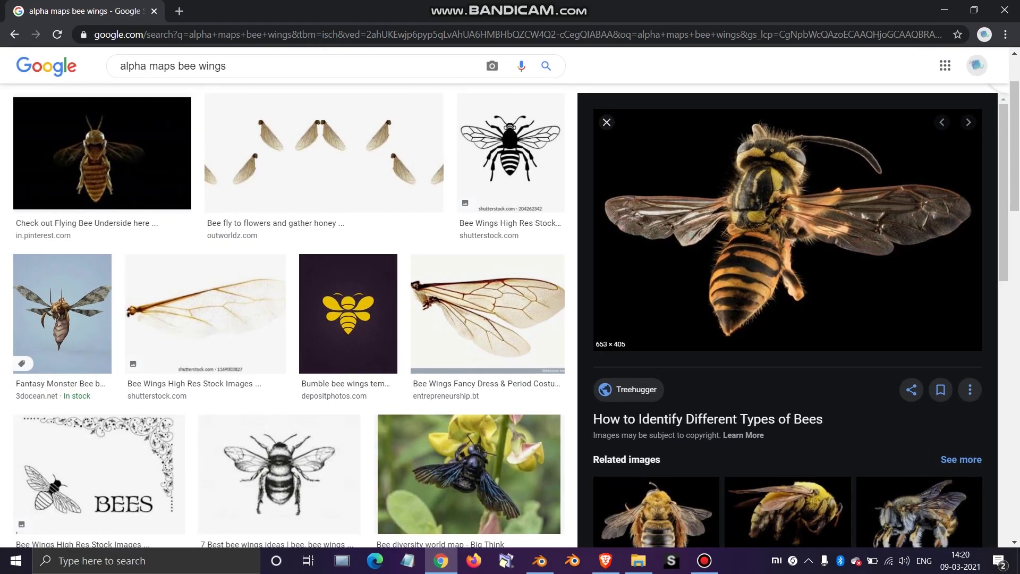
{"action": "scroll", "coordinate": [654, 356], "scroll_direction": "down", "scroll_amount": 6}
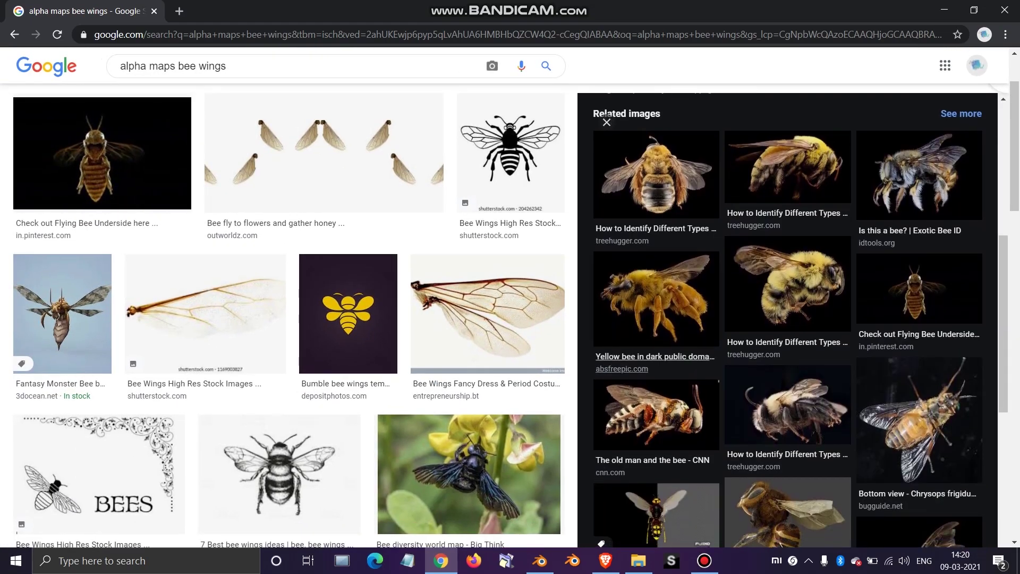
{"action": "scroll", "coordinate": [288, 313], "scroll_direction": "up", "scroll_amount": 2}
Step: Search Google for "what are alpha maps" in a new tab
{"action": "key", "text": "ctrl+t"}
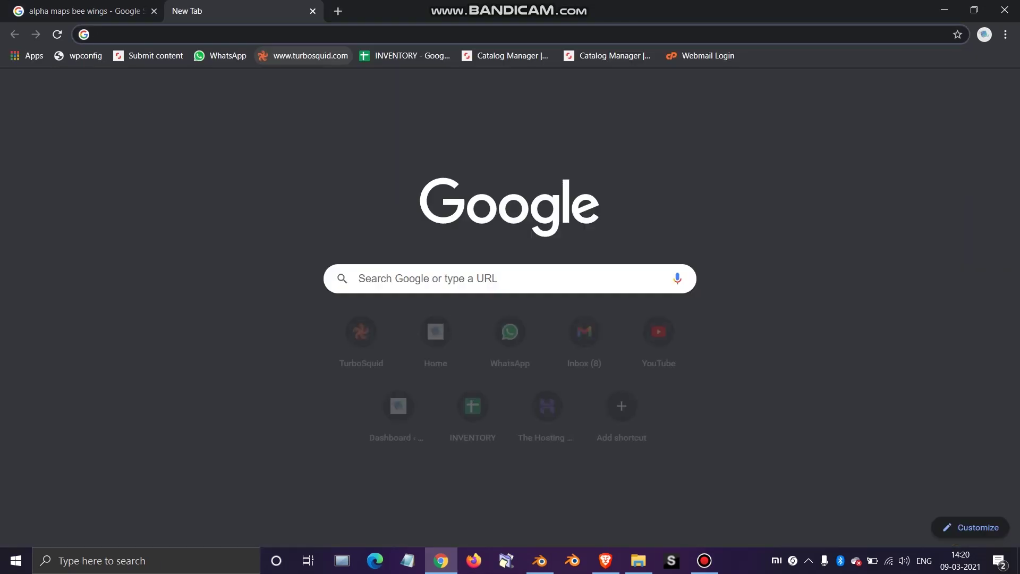
{"action": "type", "text": "wha"}
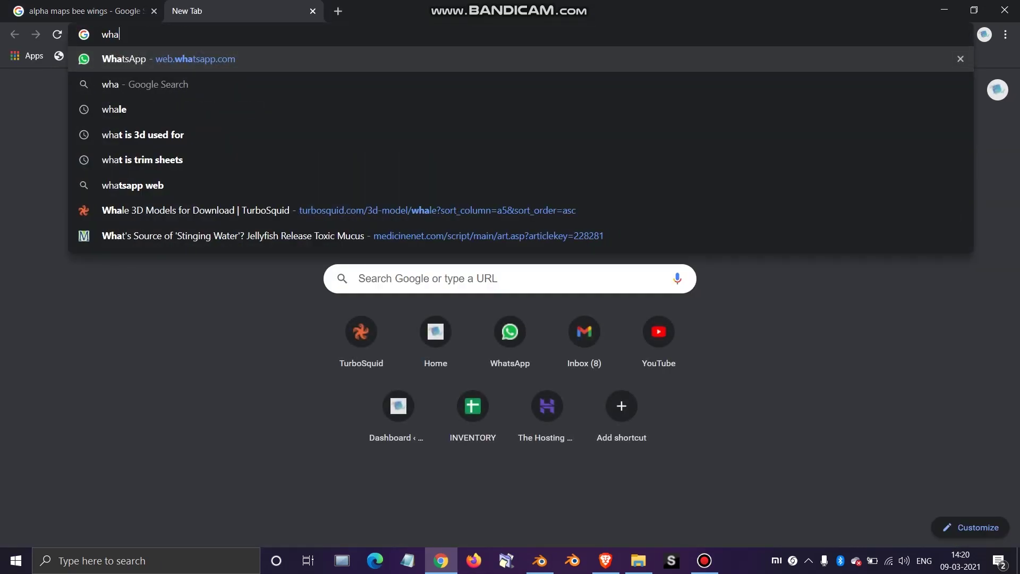
{"action": "type", "text": "t ar"}
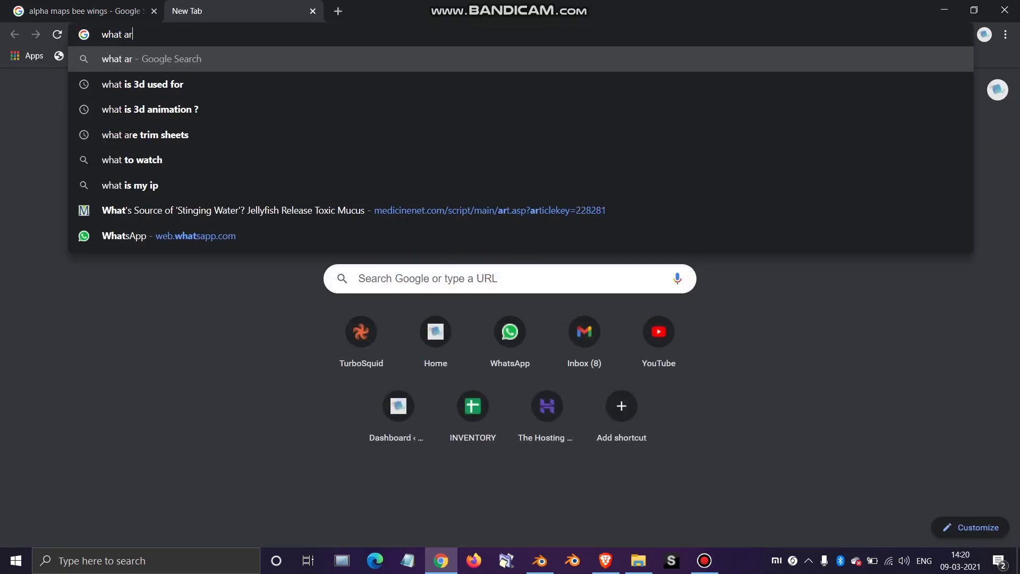
{"action": "type", "text": "e alp"}
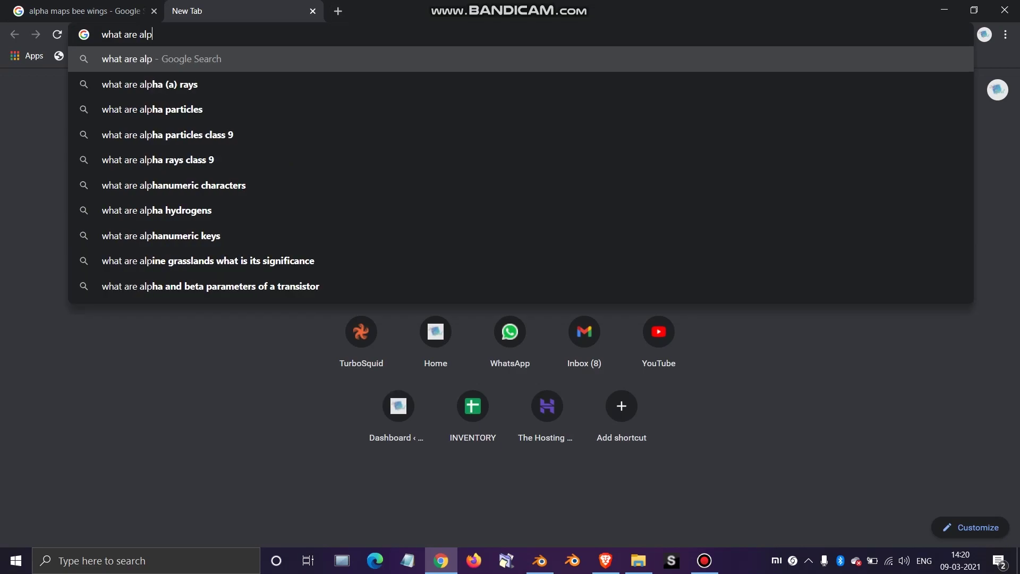
{"action": "type", "text": "ha maps"}
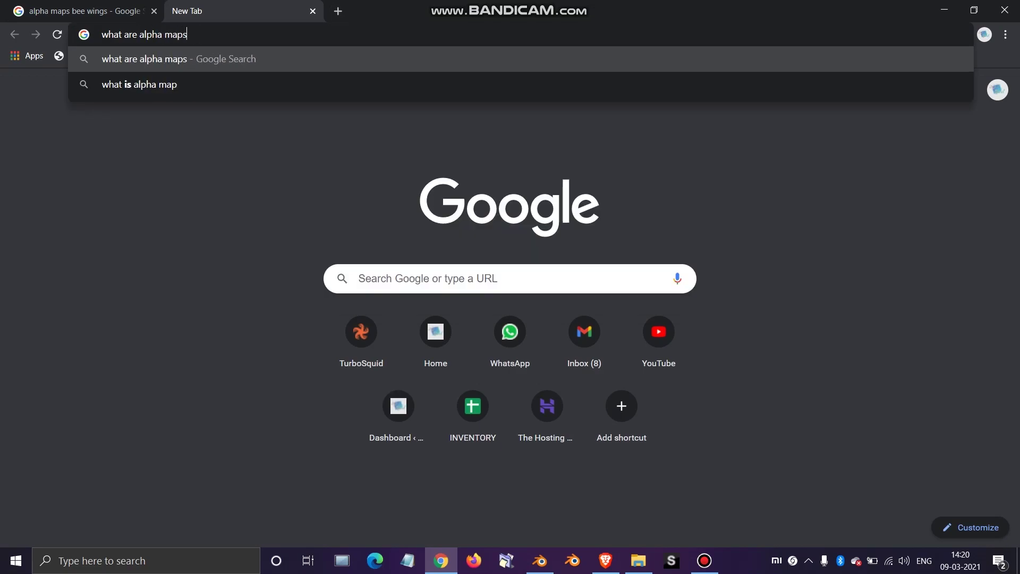
{"action": "key", "text": "Return"}
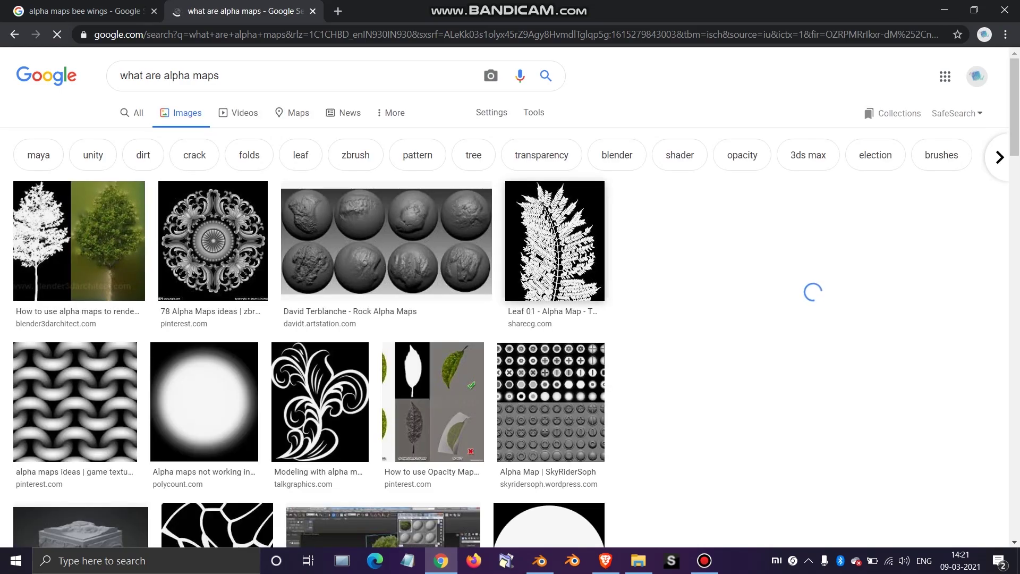
Step: Preview the Blender 3D Architect tree alpha map image, compare its mask with the rendered tree, and close the preview
{"action": "left_click", "coordinate": [96, 233]}
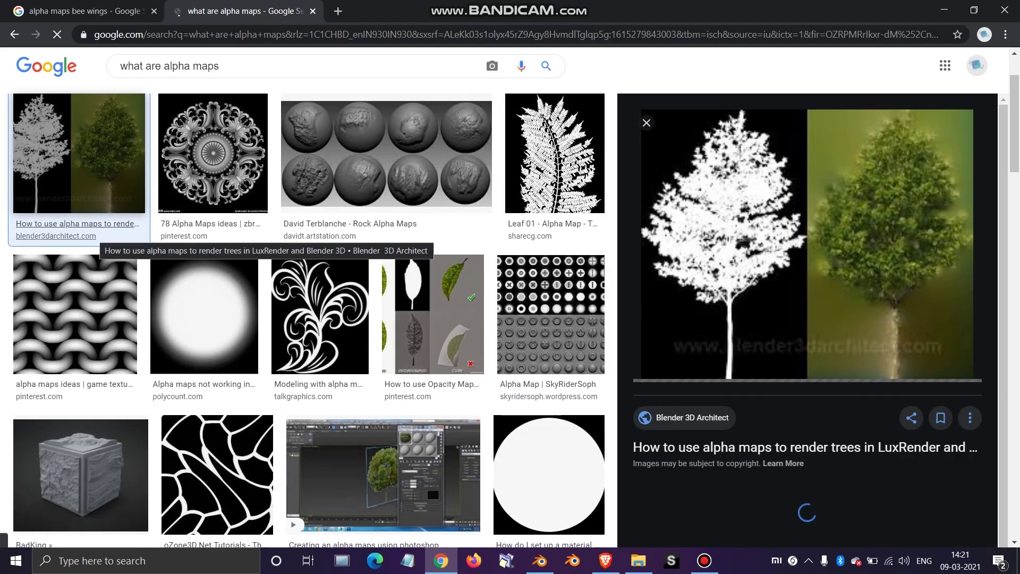
{"action": "scroll", "coordinate": [850, 239], "scroll_direction": "up", "scroll_amount": 3, "text": "ctrl"}
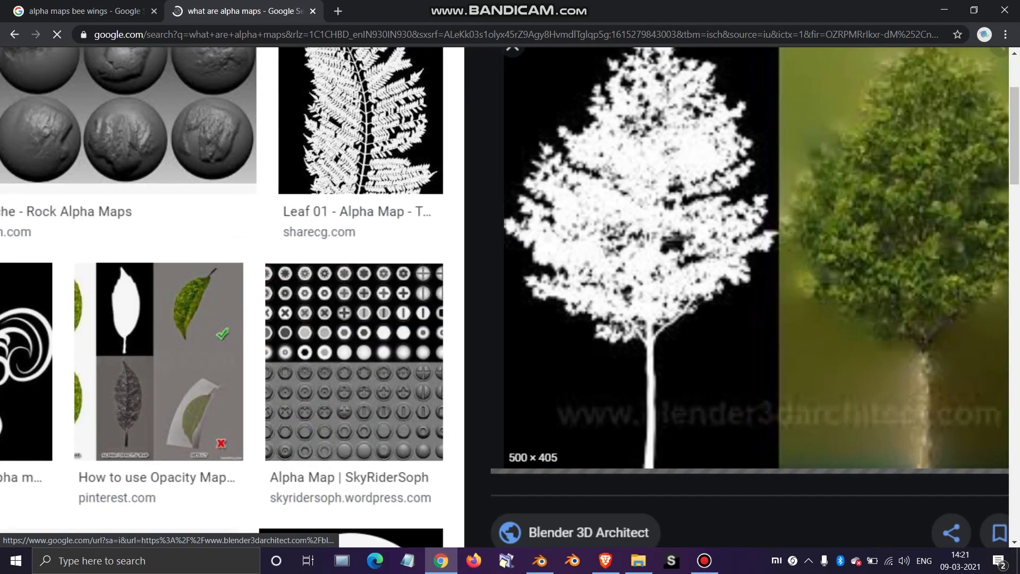
{"action": "scroll", "coordinate": [851, 239], "scroll_direction": "right", "scroll_amount": 2}
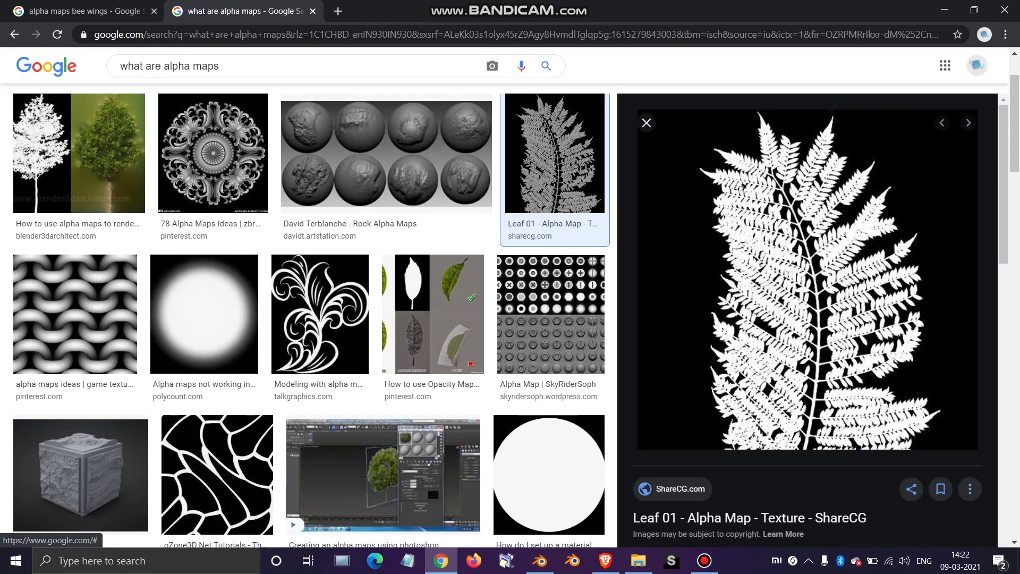
{"action": "left_click", "coordinate": [646, 122]}
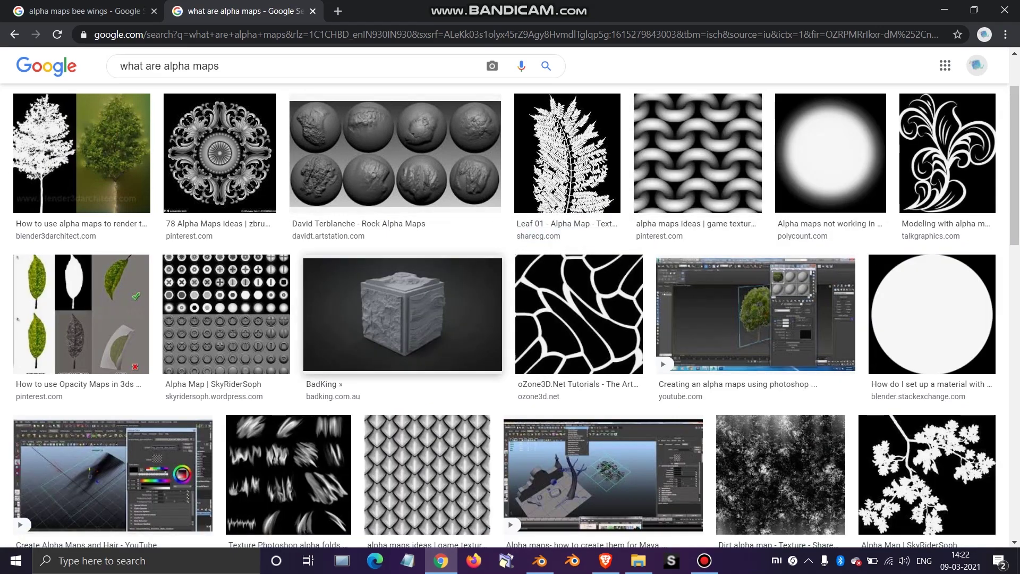
Step: Open the Leaf 01 - Alpha Map image from ShareCG, examine its black and white areas enlarged, and close the preview
{"action": "scroll", "coordinate": [510, 316], "scroll_direction": "down", "scroll_amount": 4}
{"action": "scroll", "coordinate": [510, 316], "scroll_direction": "up", "scroll_amount": 2}
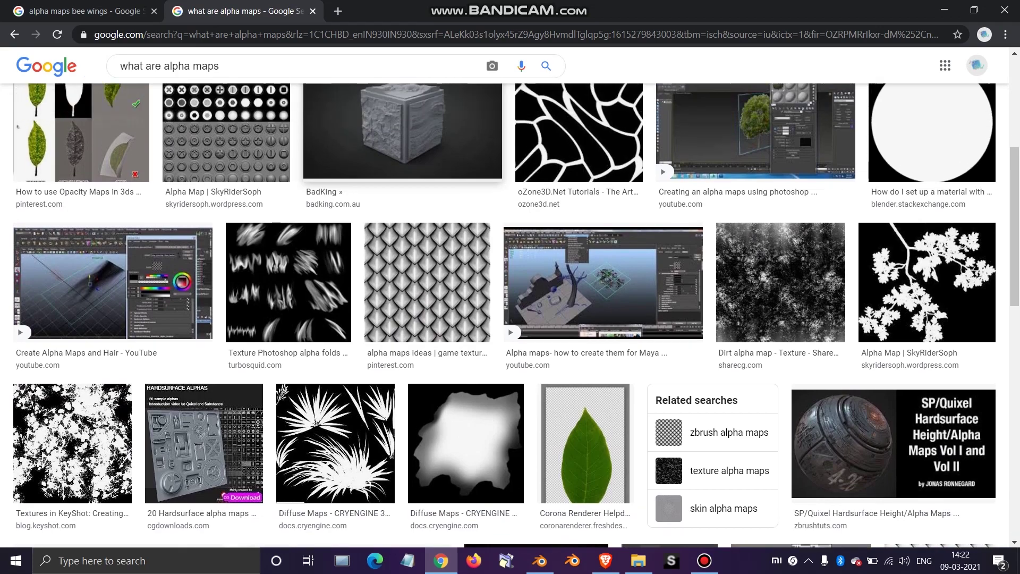
{"action": "scroll", "coordinate": [510, 315], "scroll_direction": "up", "scroll_amount": 3}
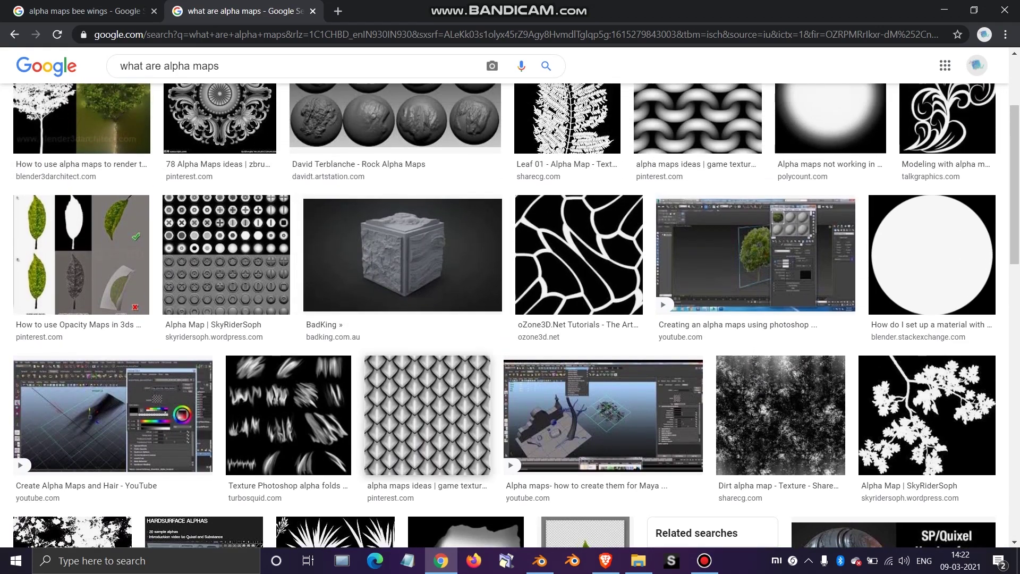
{"action": "scroll", "coordinate": [510, 315], "scroll_direction": "up", "scroll_amount": 1}
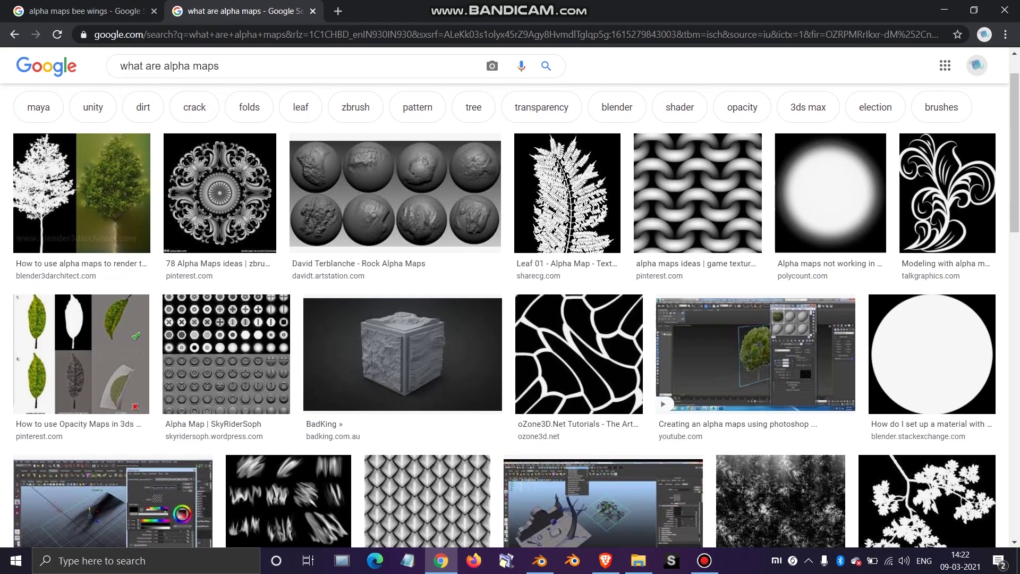
{"action": "left_click", "coordinate": [567, 192]}
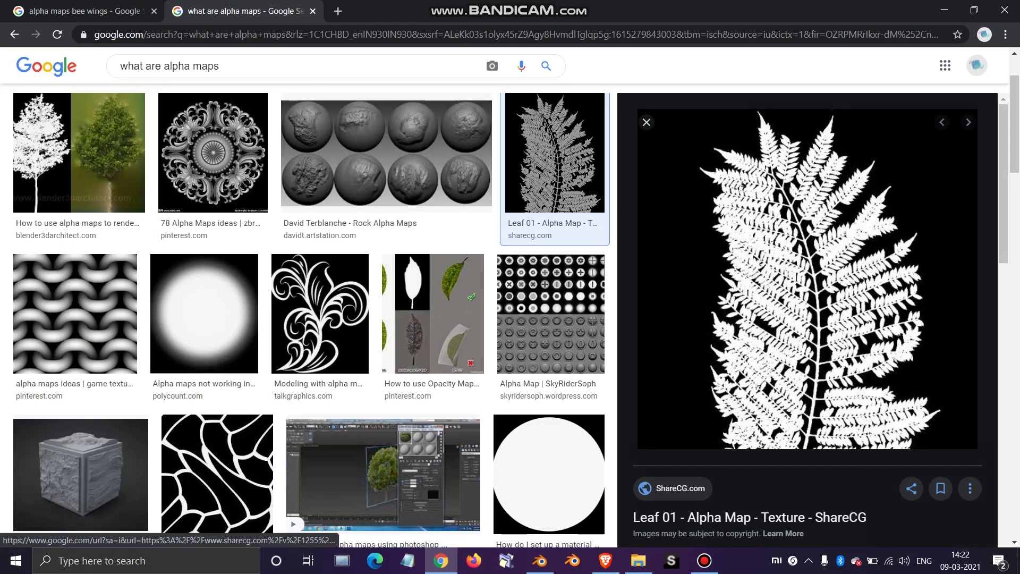
{"action": "key", "text": "ctrl+plus"}
{"action": "key", "text": "ctrl+plus"}
{"action": "key", "text": "ctrl+plus"}
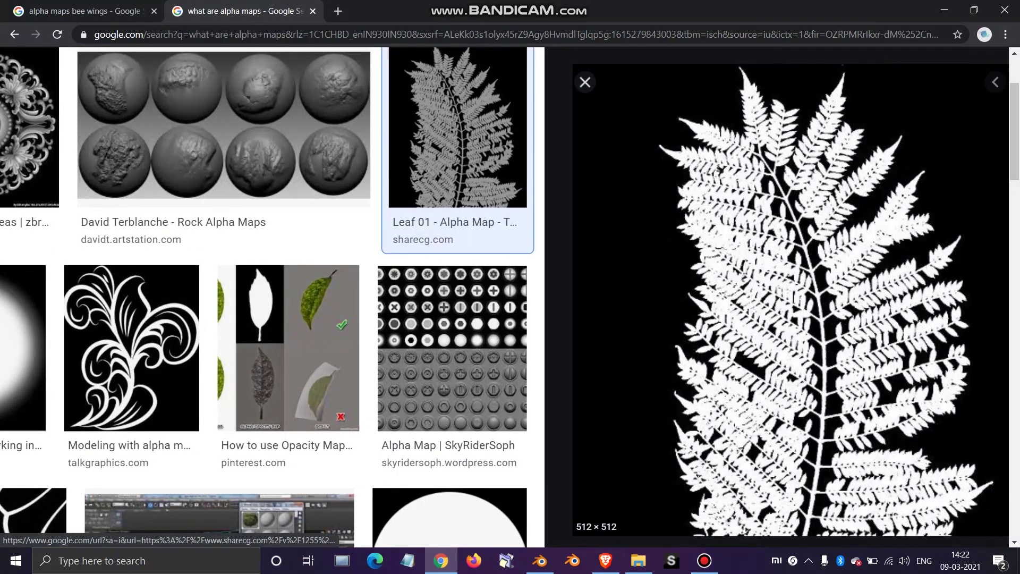
{"action": "scroll", "coordinate": [510, 297], "scroll_direction": "right", "scroll_amount": 2}
{"action": "scroll", "coordinate": [510, 297], "scroll_direction": "up", "scroll_amount": 2}
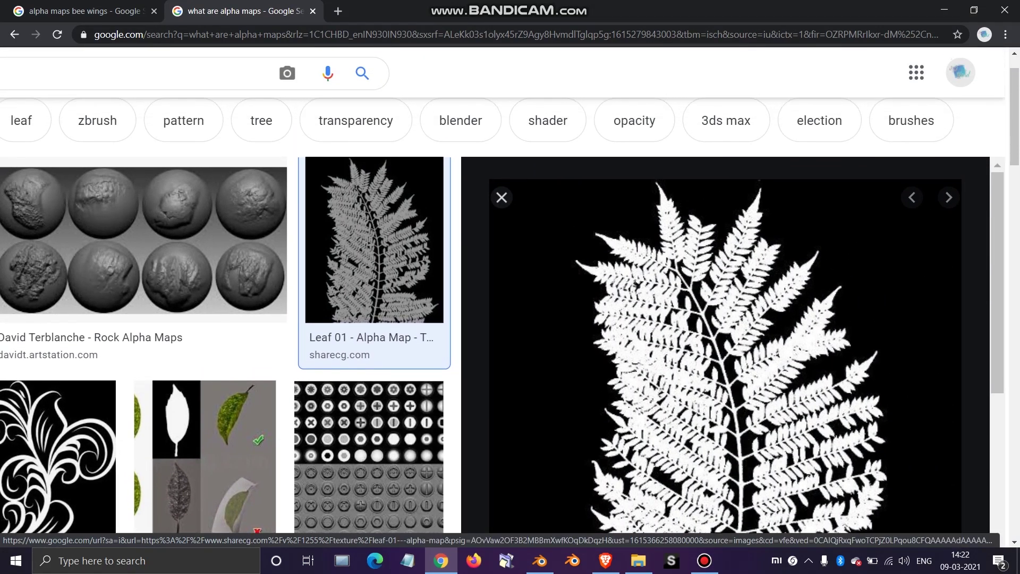
{"action": "key", "text": "ctrl+minus"}
{"action": "key", "text": "ctrl+minus"}
{"action": "key", "text": "ctrl+minus"}
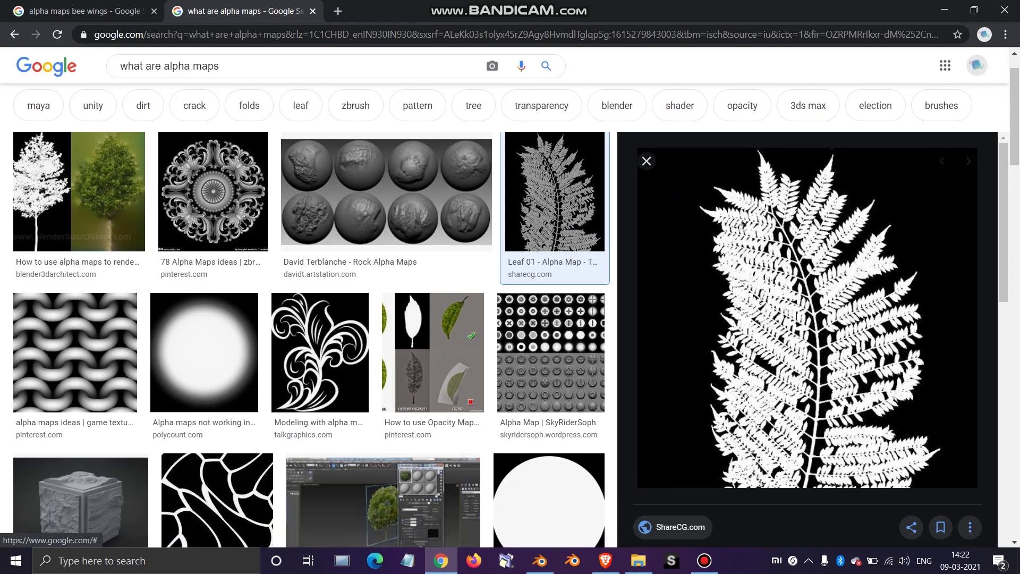
{"action": "key", "text": "Escape"}
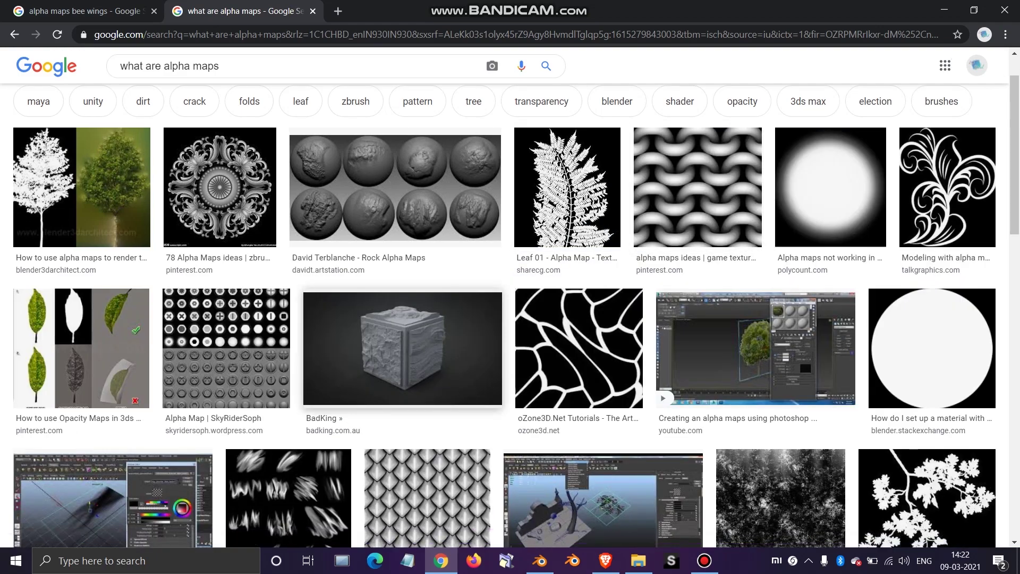
Step: Look through more alpha map examples further down the image results
{"action": "scroll", "coordinate": [510, 313], "scroll_direction": "down", "scroll_amount": 2}
{"action": "scroll", "coordinate": [804, 177], "scroll_direction": "down", "scroll_amount": 5}
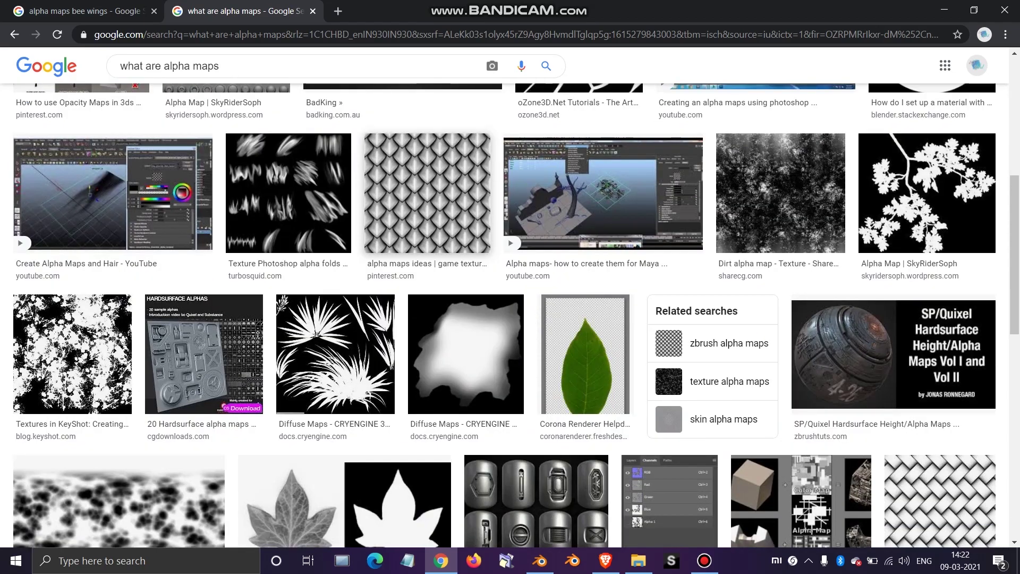
{"action": "scroll", "coordinate": [510, 314], "scroll_direction": "down", "scroll_amount": 5}
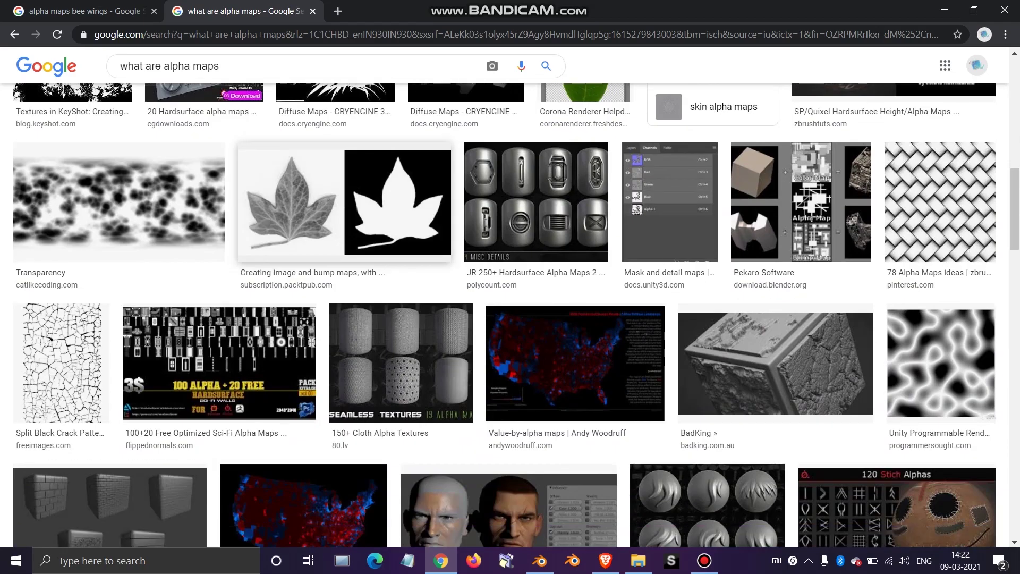
{"action": "scroll", "coordinate": [584, 263], "scroll_direction": "up", "scroll_amount": 5}
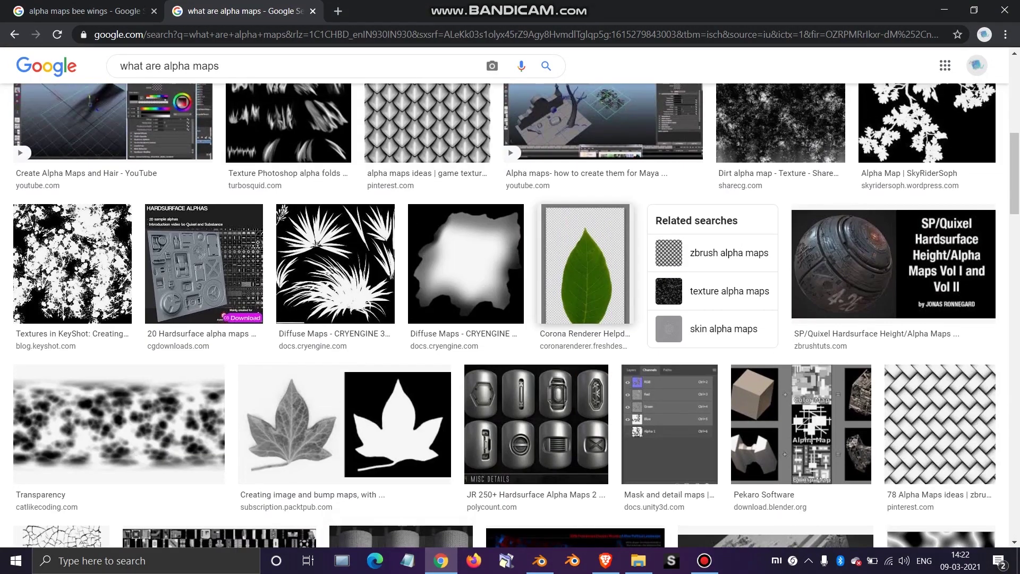
Step: Open the Corona Renderer green leaf image from the results and examine its transparent background enlarged
{"action": "left_click", "coordinate": [584, 266]}
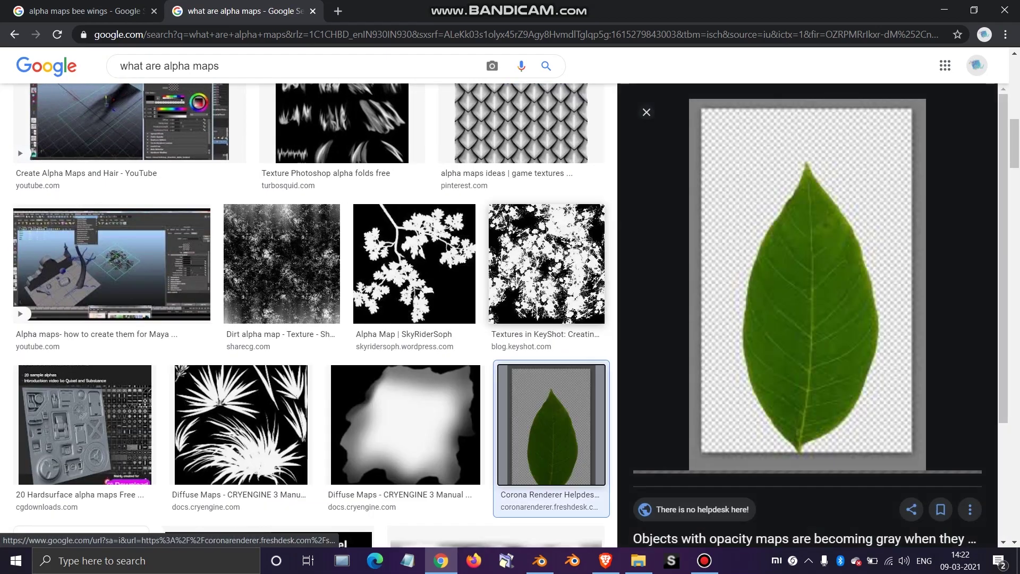
{"action": "scroll", "coordinate": [741, 278], "scroll_direction": "up", "scroll_amount": 2, "text": "ctrl"}
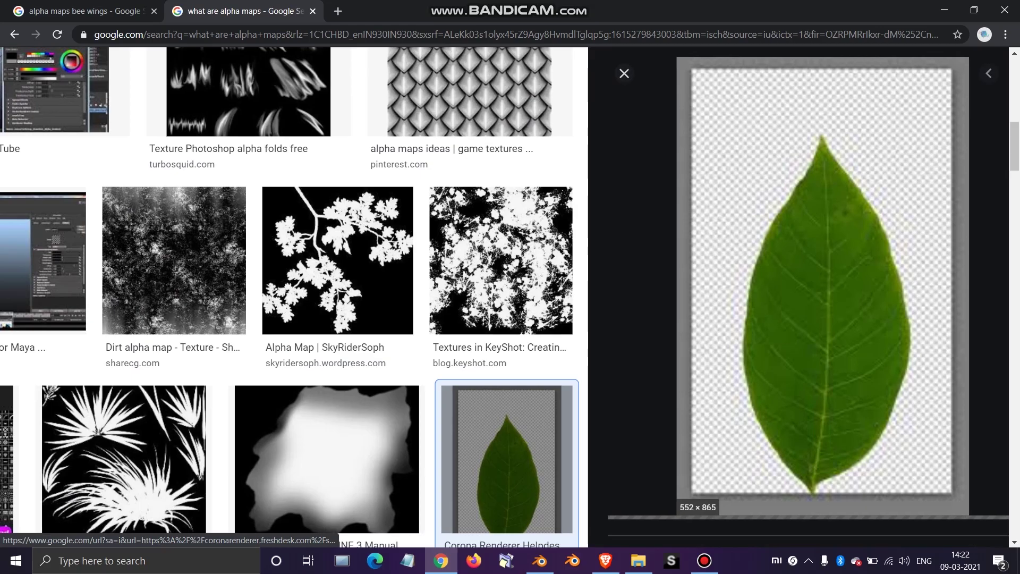
{"action": "scroll", "coordinate": [741, 278], "scroll_direction": "down", "scroll_amount": 2, "text": "ctrl"}
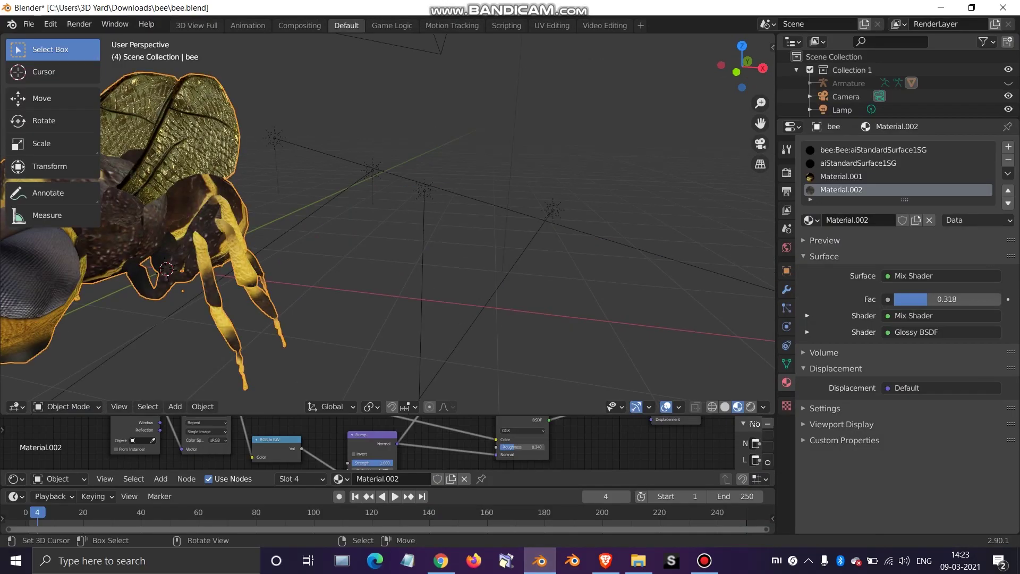
Step: Switch to the bee scene in Blender and examine the wings' opaque texture from several angles, close up and from farther away
{"action": "middle_click_drag", "start_coordinate": [372, 250], "coordinate": [152, 278]}
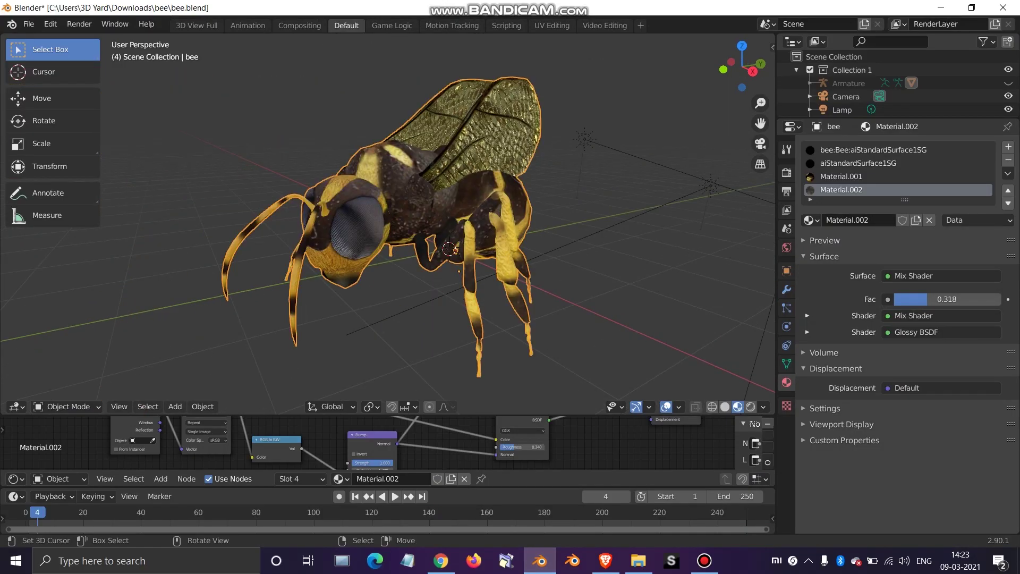
{"action": "scroll", "coordinate": [388, 223], "scroll_direction": "down", "scroll_amount": 1}
{"action": "scroll", "coordinate": [387, 223], "scroll_direction": "up", "scroll_amount": 2}
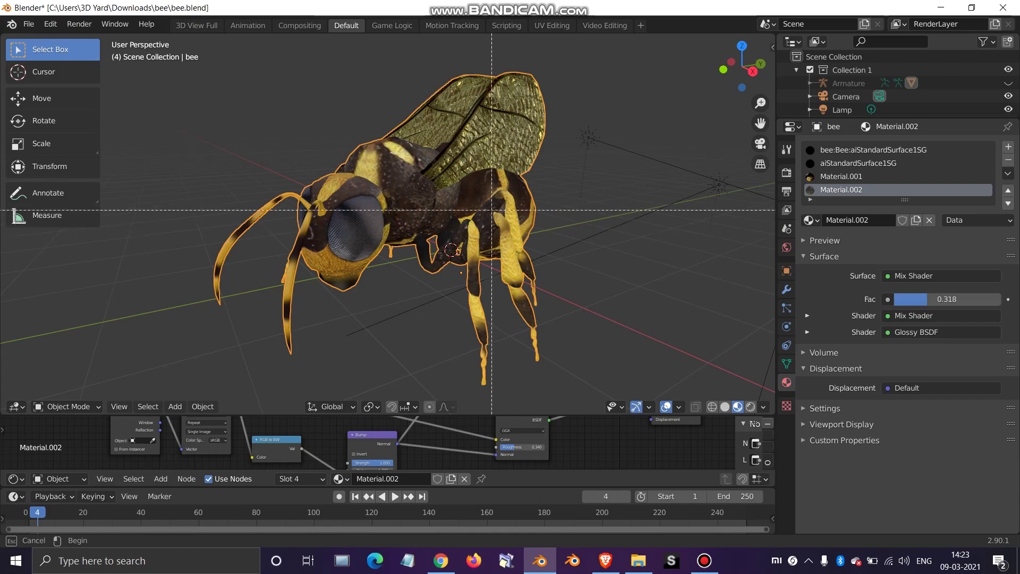
{"action": "scroll", "coordinate": [387, 223], "scroll_direction": "up", "scroll_amount": 4}
{"action": "middle_click_drag", "start_coordinate": [388, 223], "coordinate": [441, 215]}
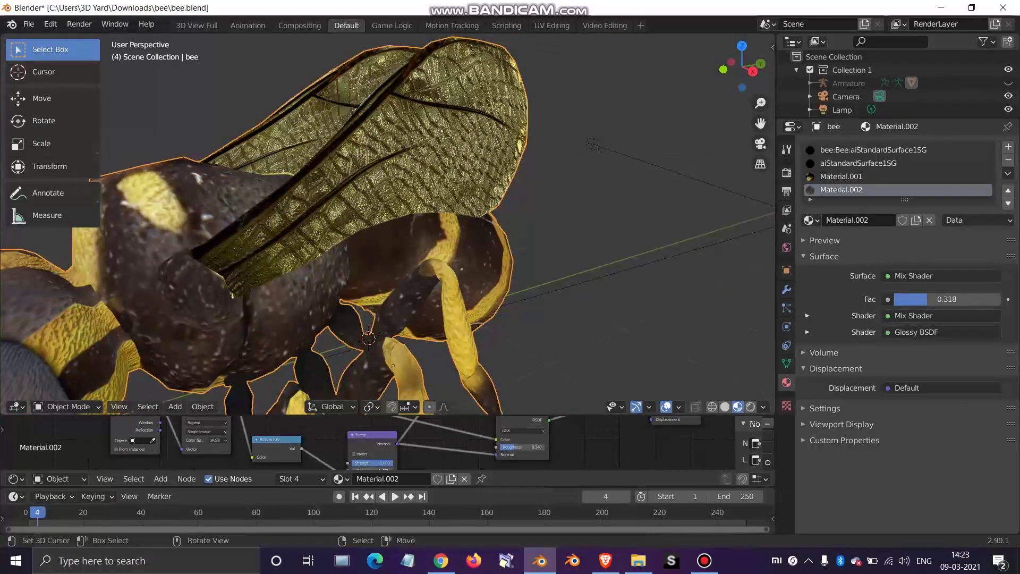
{"action": "scroll", "coordinate": [388, 223], "scroll_direction": "down", "scroll_amount": 1}
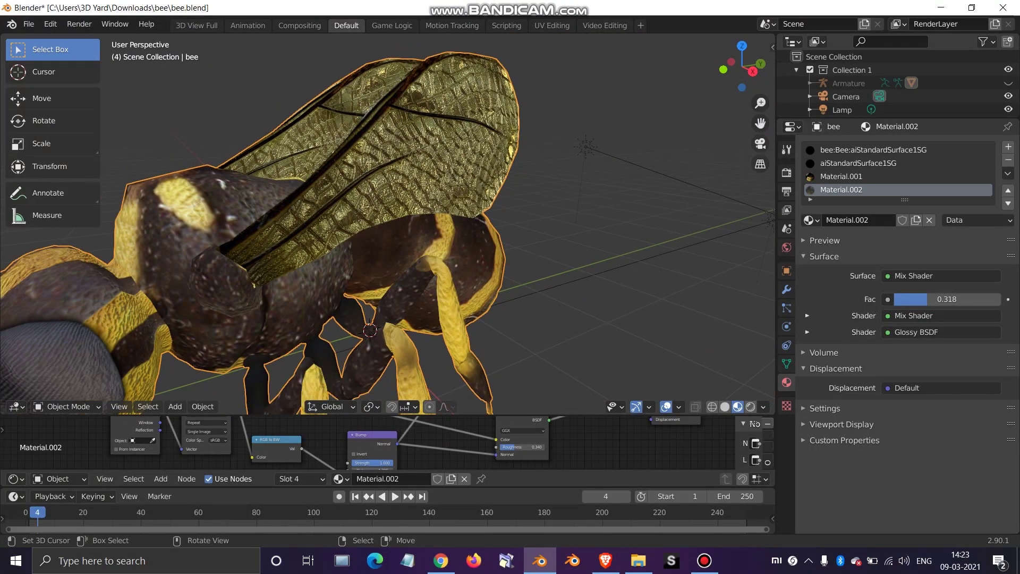
{"action": "scroll", "coordinate": [388, 223], "scroll_direction": "down", "scroll_amount": 4}
{"action": "scroll", "coordinate": [388, 223], "scroll_direction": "down", "scroll_amount": 2}
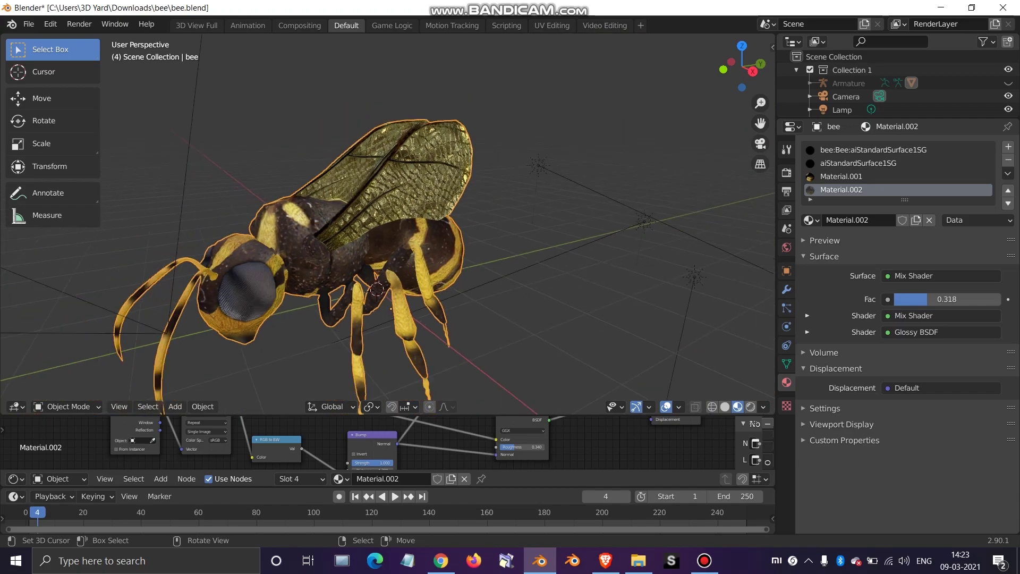
{"action": "scroll", "coordinate": [388, 223], "scroll_direction": "up", "scroll_amount": 2}
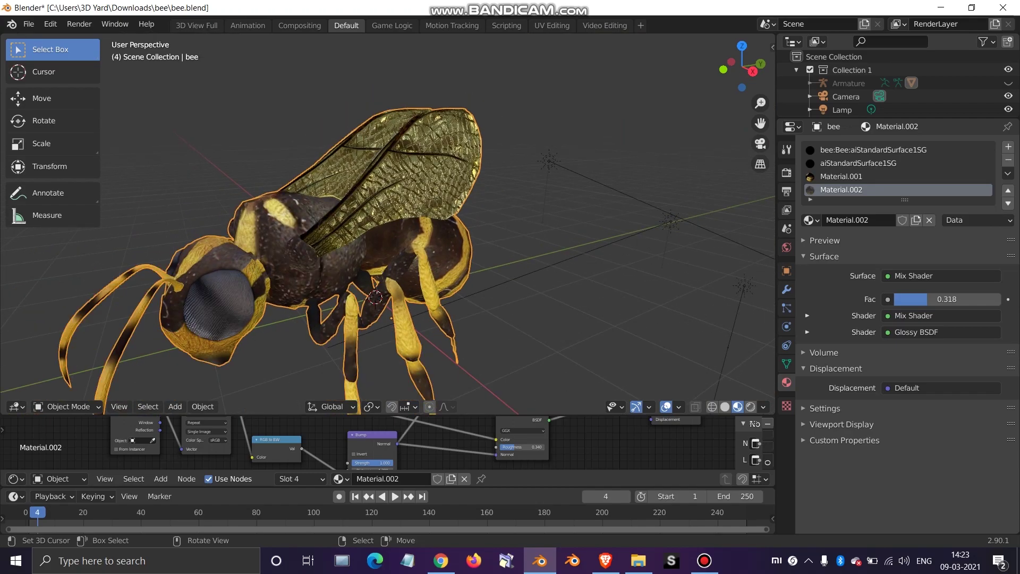
Step: Display the bee in rendered viewport shading and bring up the scene's render engine settings
{"action": "left_click", "coordinate": [750, 407]}
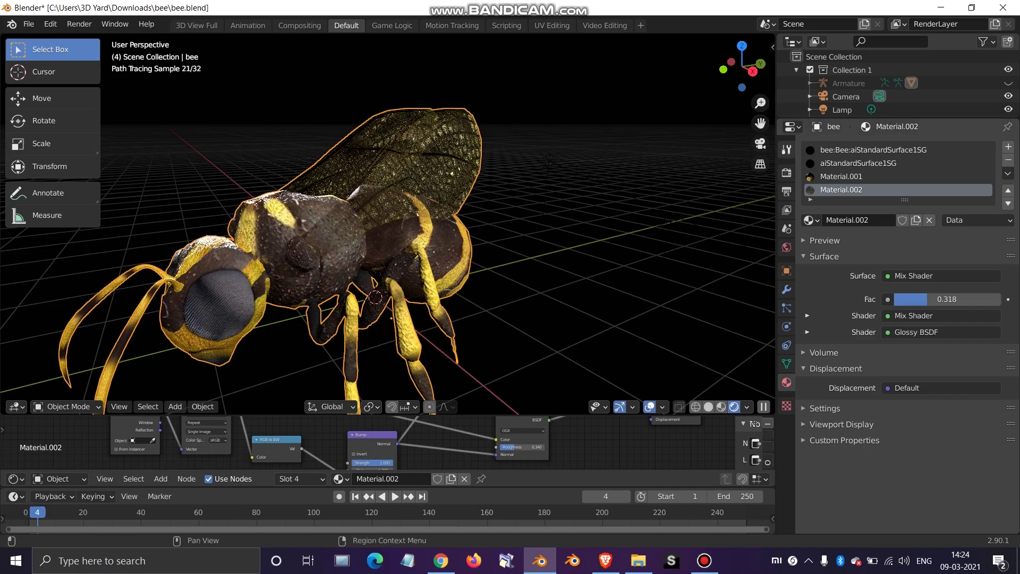
{"action": "left_click", "coordinate": [786, 149]}
{"action": "left_click", "coordinate": [787, 191]}
{"action": "left_click", "coordinate": [787, 210]}
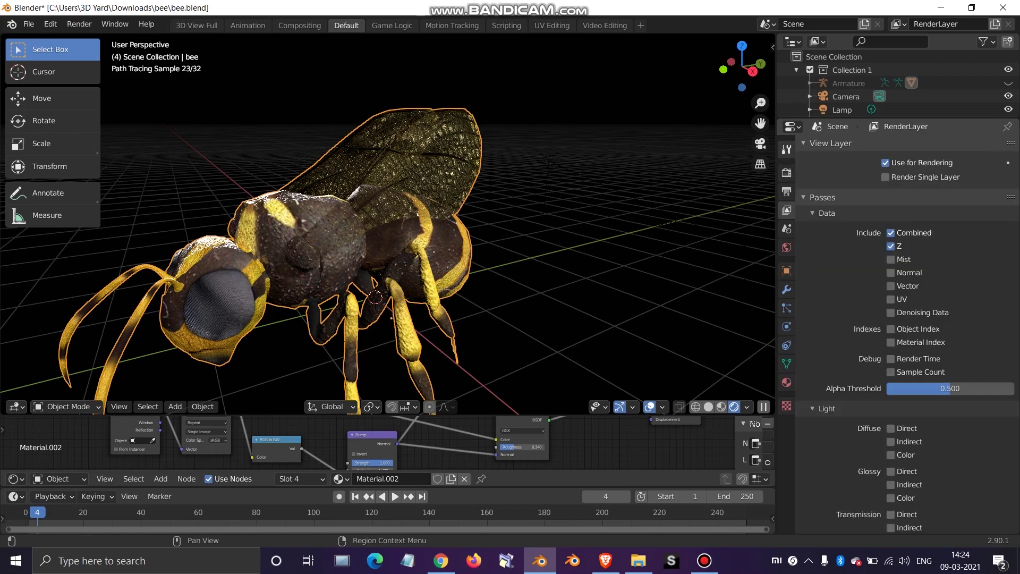
{"action": "left_click", "coordinate": [787, 229]}
{"action": "left_click", "coordinate": [787, 191]}
{"action": "left_click", "coordinate": [787, 172]}
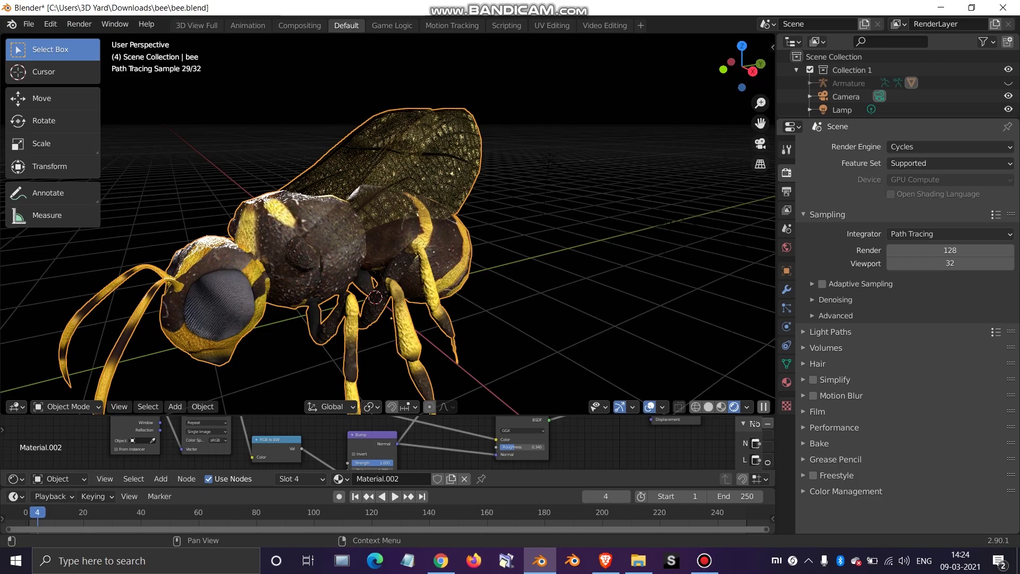
Step: Switch the render engine to Eevee to compare the wings' look, and return it to Cycles
{"action": "left_click", "coordinate": [949, 146]}
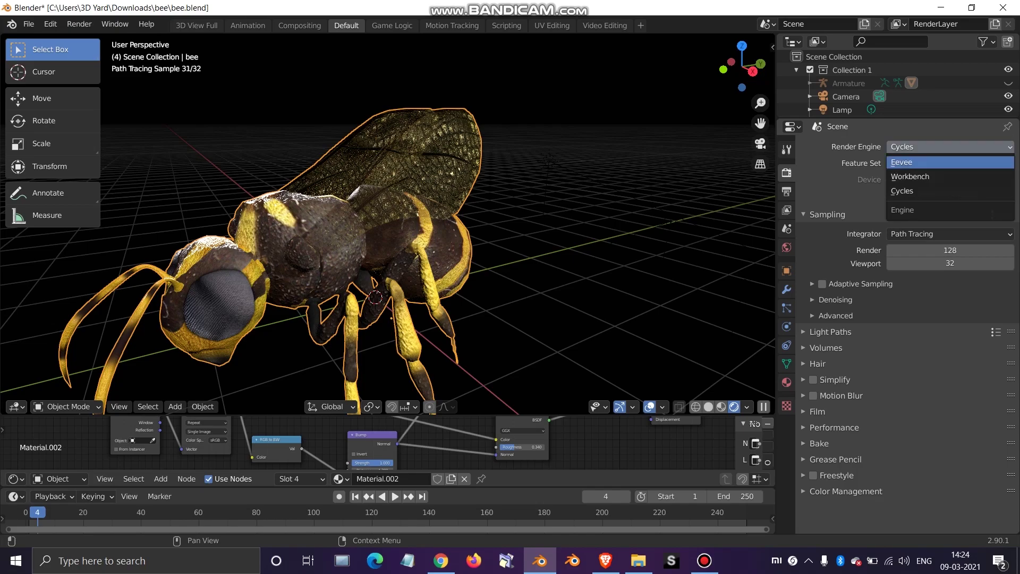
{"action": "left_click", "coordinate": [914, 162]}
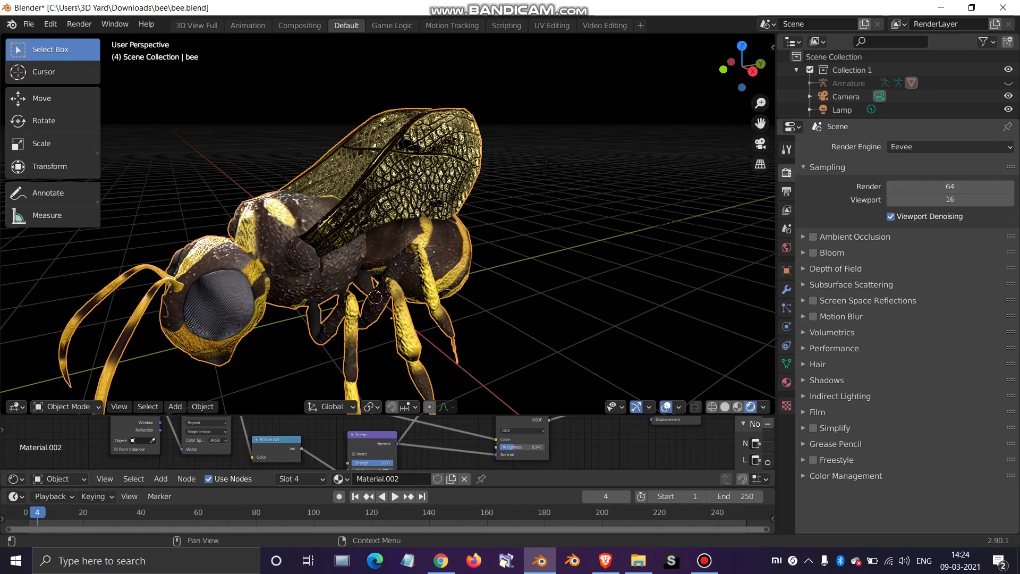
{"action": "left_click", "coordinate": [945, 147]}
{"action": "left_click", "coordinate": [914, 190]}
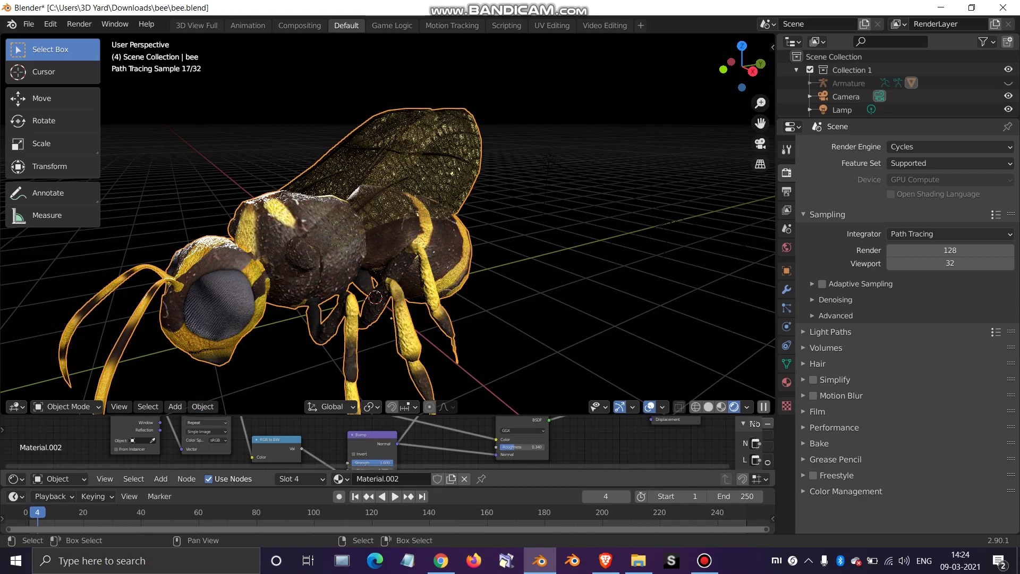
Step: Enlarge the shader node area to view the whole Material.002 node setup, and shrink it again to enlarge the bee view
{"action": "key", "text": "g"}
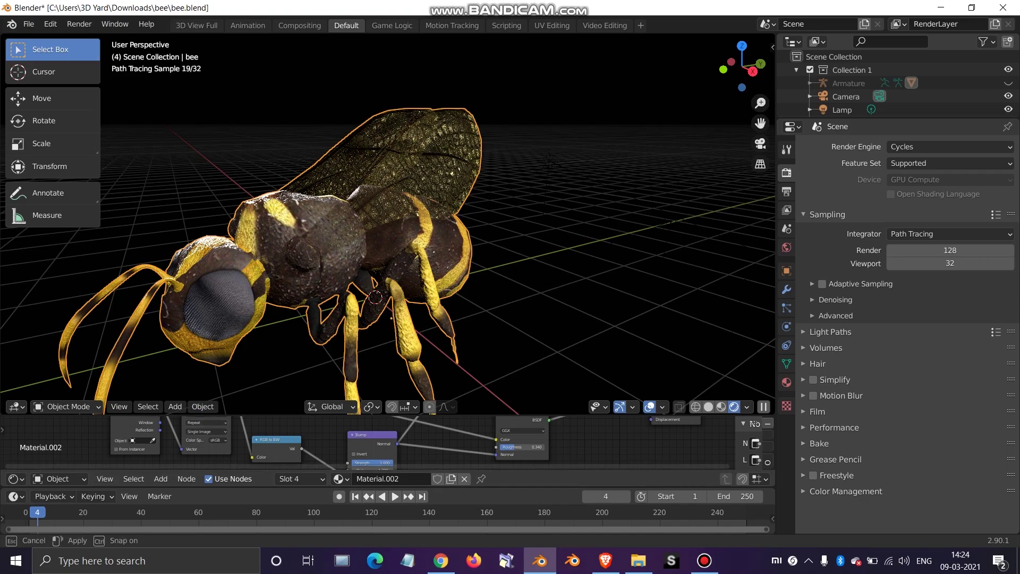
{"action": "left_click_drag", "start_coordinate": [388, 415], "coordinate": [388, 153]}
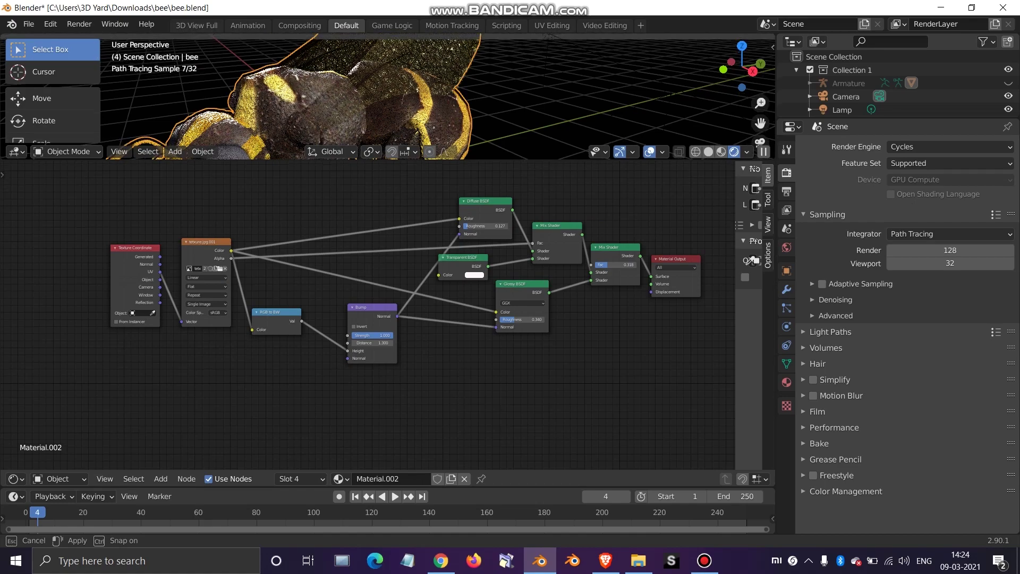
{"action": "left_click_drag", "start_coordinate": [388, 153], "coordinate": [388, 435]}
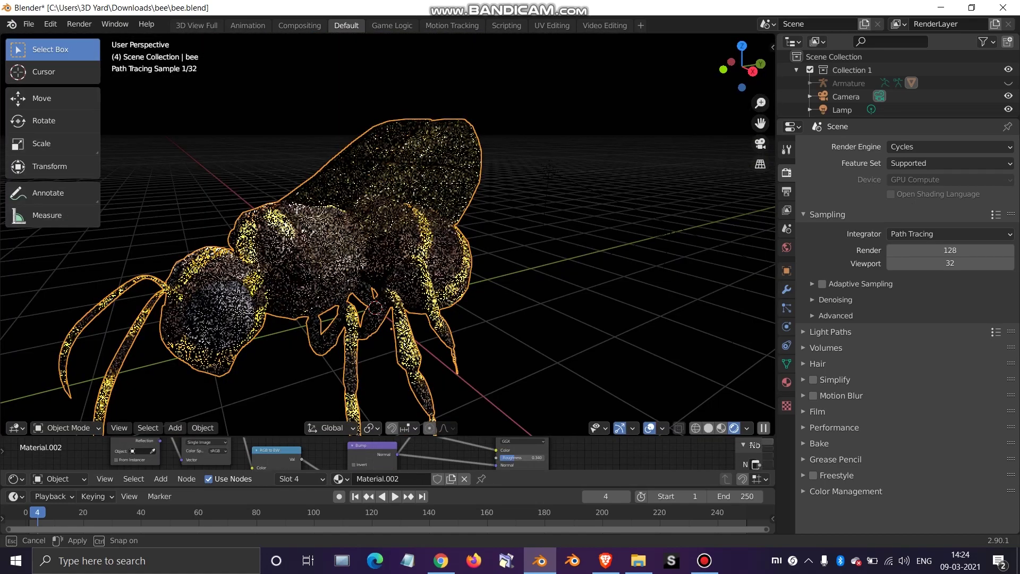
{"action": "left_click_drag", "start_coordinate": [388, 435], "coordinate": [388, 435]}
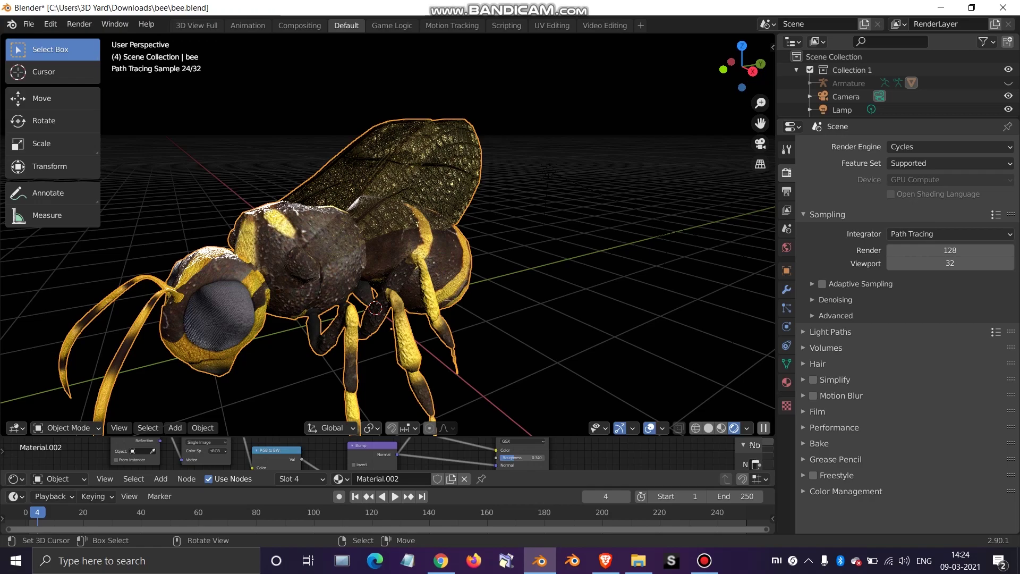
Step: Inspect the bee's wings in the Cycles rendered view from near and far
{"action": "scroll", "coordinate": [388, 234], "scroll_direction": "up", "scroll_amount": 4}
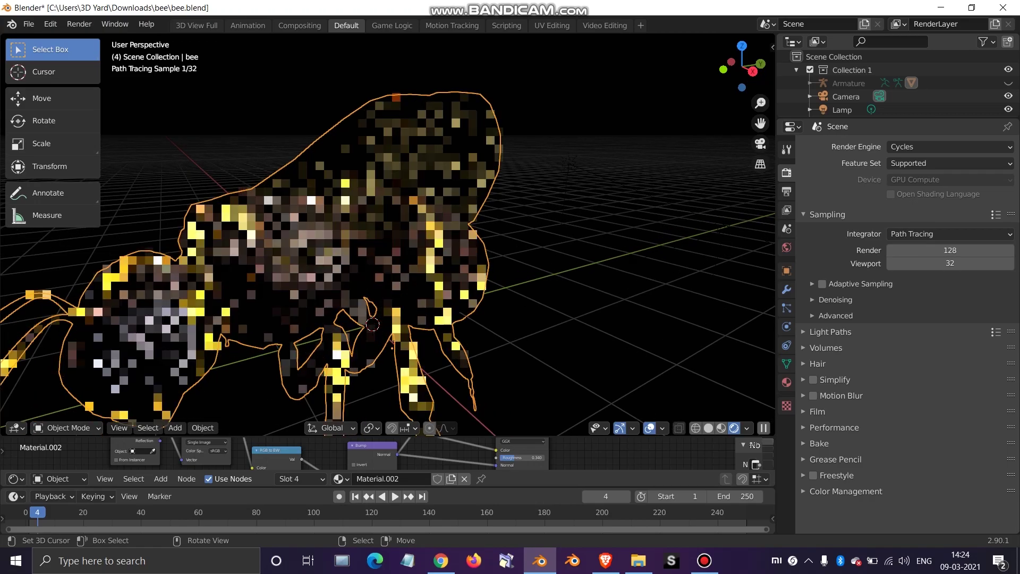
{"action": "scroll", "coordinate": [388, 234], "scroll_direction": "down", "scroll_amount": 4}
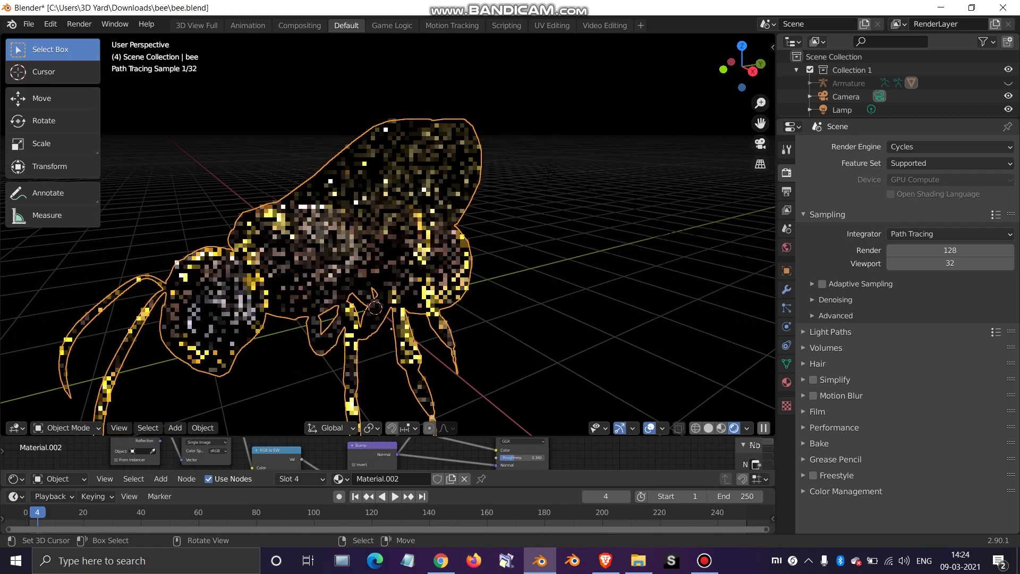
{"action": "mouse_move", "coordinate": [388, 234]}
{"action": "middle_mouse_down"}
{"action": "mouse_move", "coordinate": [446, 233]}
{"action": "mouse_move", "coordinate": [374, 234]}
{"action": "middle_mouse_up"}
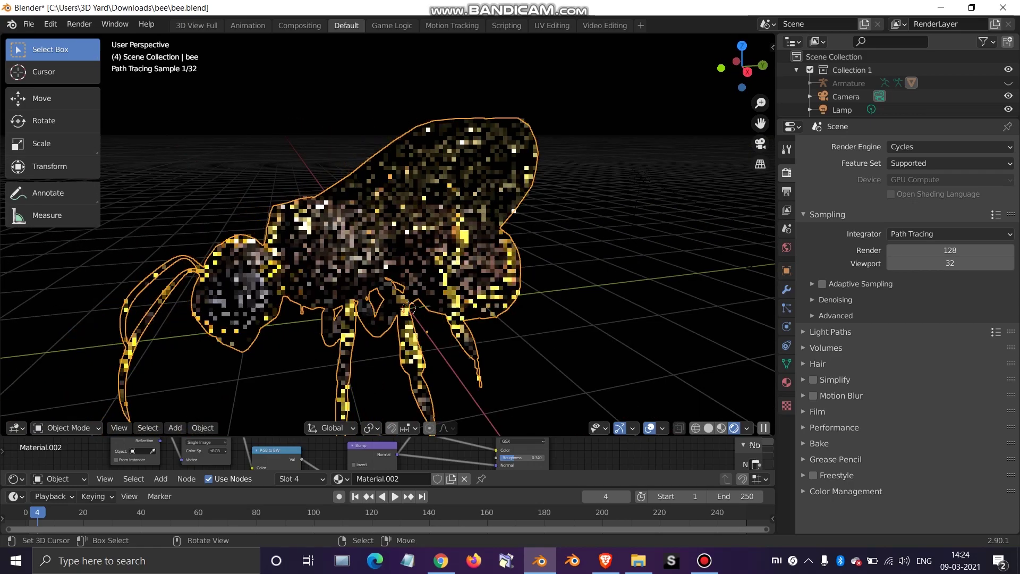
{"action": "scroll", "coordinate": [412, 308], "scroll_direction": "up", "scroll_amount": 2}
{"action": "scroll", "coordinate": [413, 319], "scroll_direction": "down", "scroll_amount": 2}
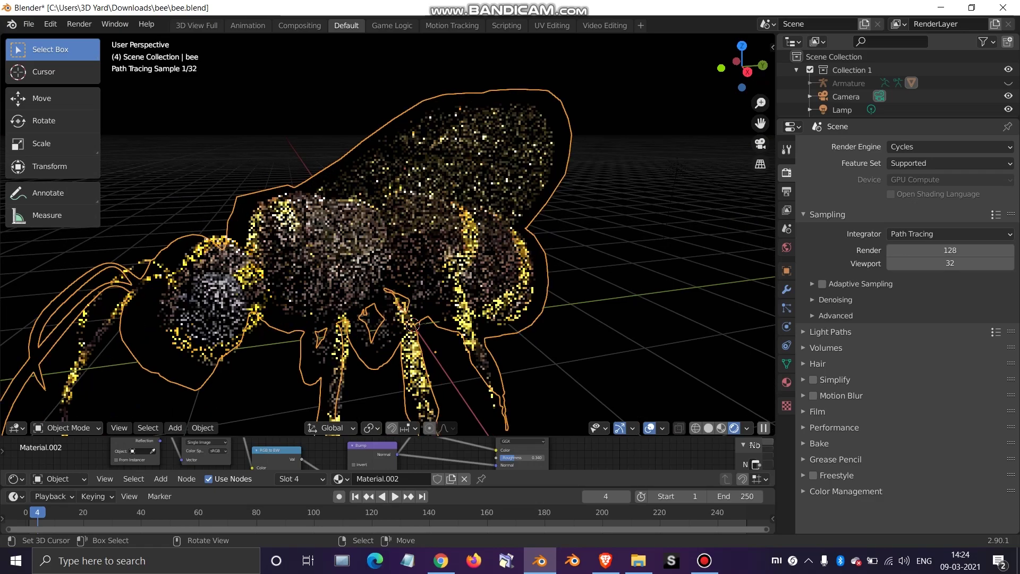
{"action": "scroll", "coordinate": [414, 327], "scroll_direction": "up", "scroll_amount": 2}
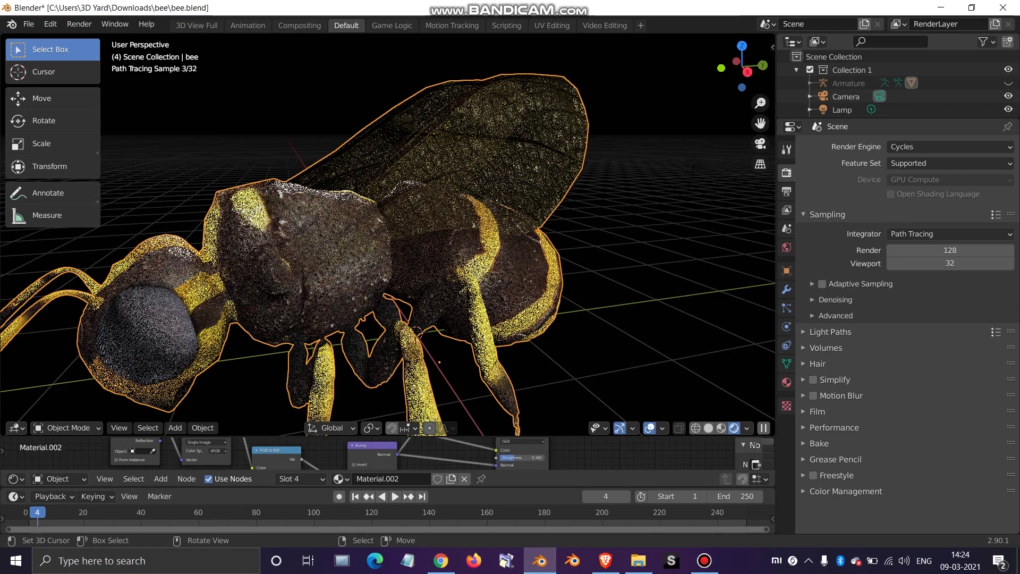
Step: Switch the viewport to solid shading and enter Edit Mode on the bee mesh
{"action": "left_click", "coordinate": [708, 428]}
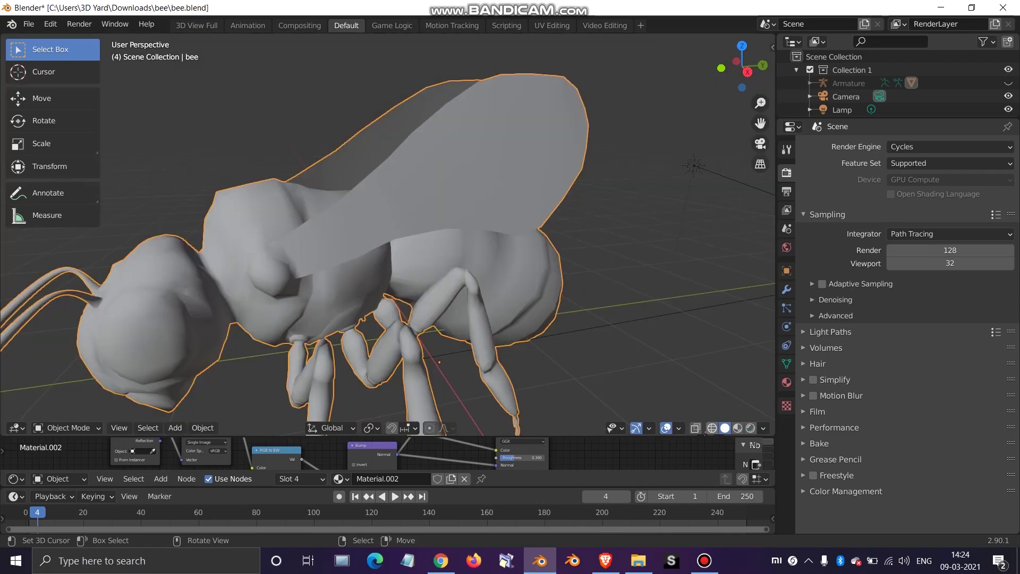
{"action": "key", "text": "Tab"}
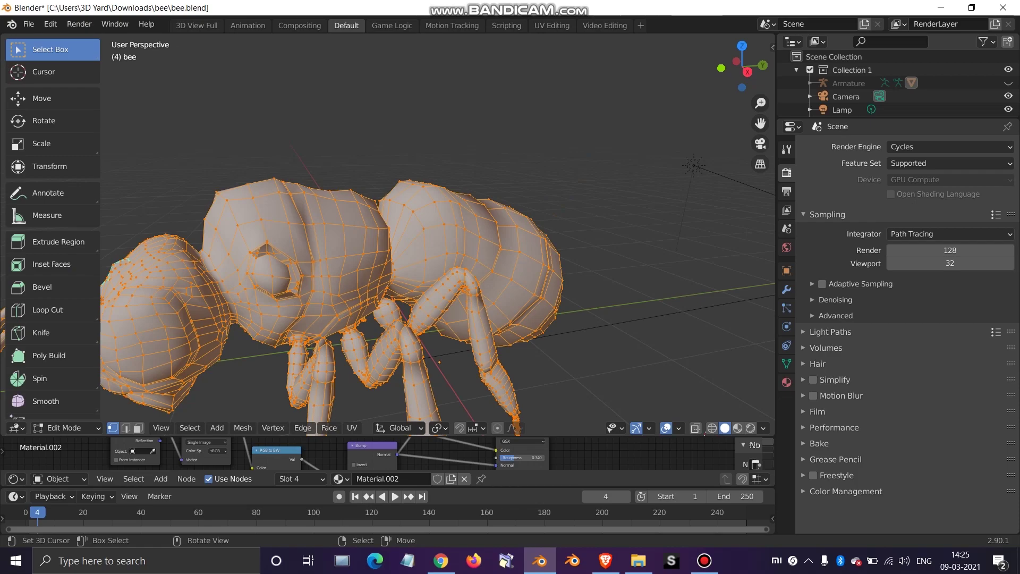
{"action": "scroll", "coordinate": [436, 233], "scroll_direction": "down", "scroll_amount": 5}
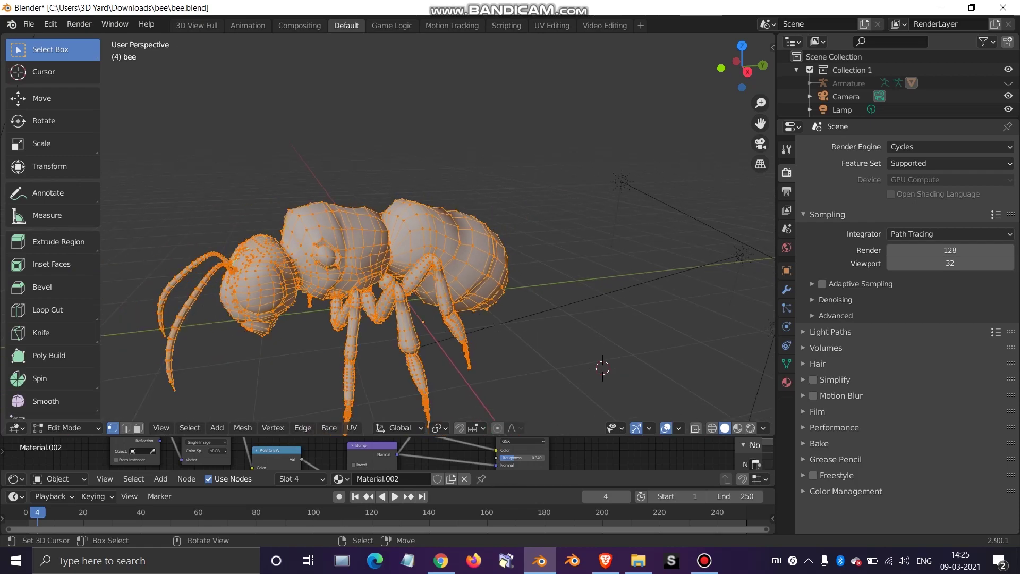
{"action": "middle_click_drag", "start_coordinate": [436, 234], "coordinate": [460, 234]}
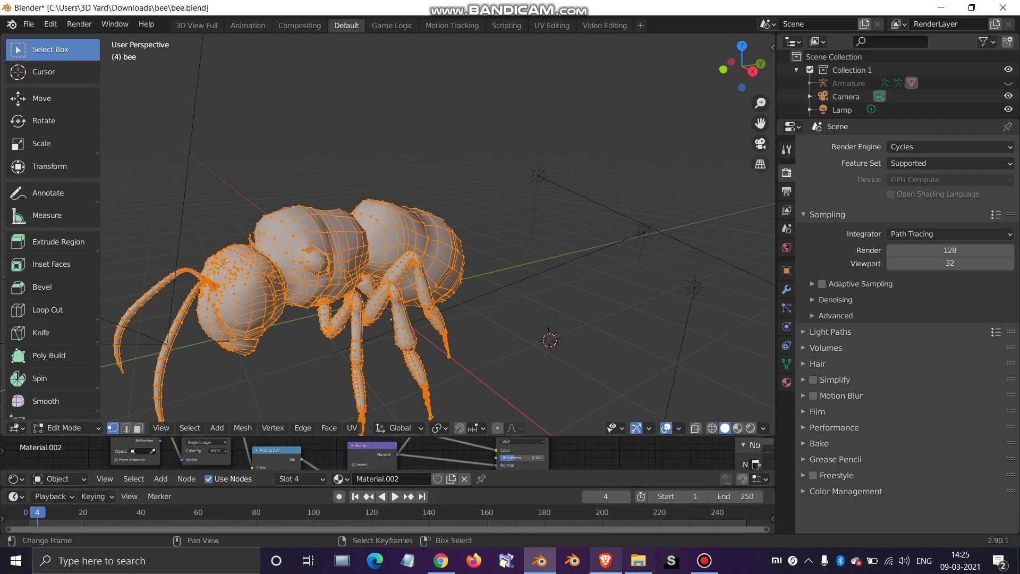
Step: Switch to File Explorer and view the bee image in the tetxure folder with larger thumbnails
{"action": "left_click", "coordinate": [638, 561]}
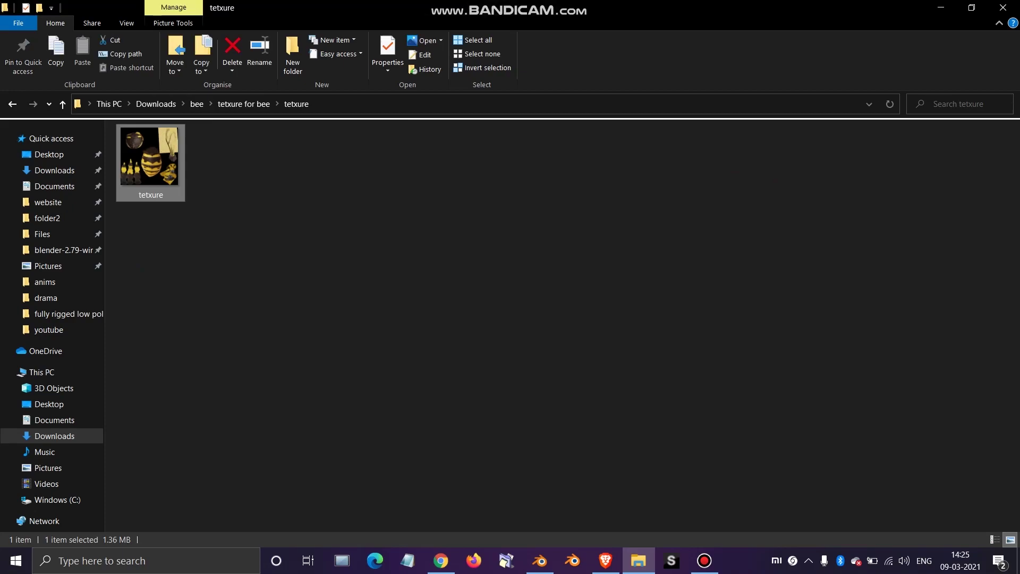
{"action": "scroll", "coordinate": [151, 163], "scroll_direction": "up", "scroll_amount": 6, "text": "ctrl"}
{"action": "scroll", "coordinate": [170, 182], "scroll_direction": "up", "scroll_amount": 5, "text": "ctrl"}
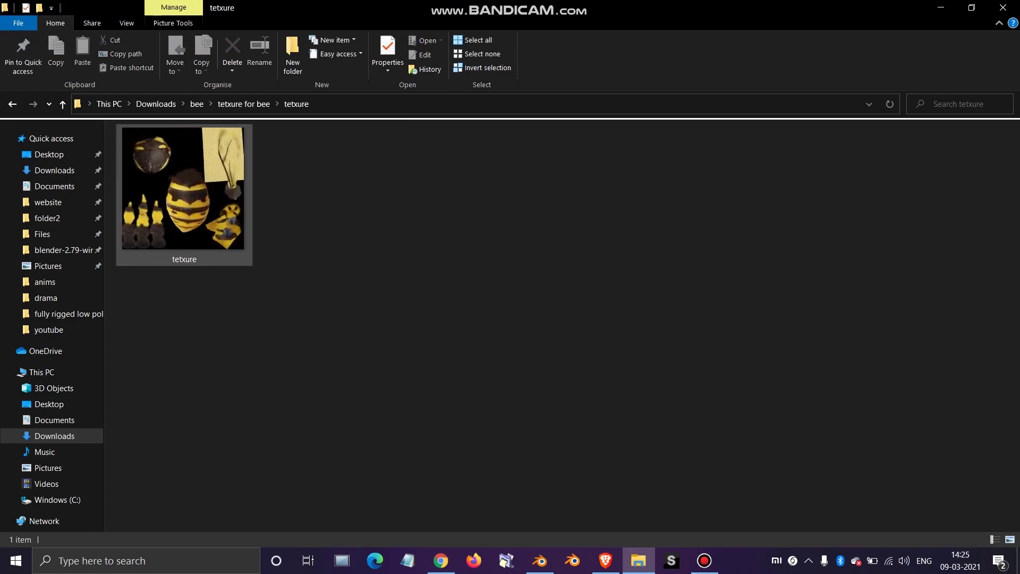
{"action": "scroll", "coordinate": [170, 182], "scroll_direction": "down", "scroll_amount": 6, "text": "ctrl"}
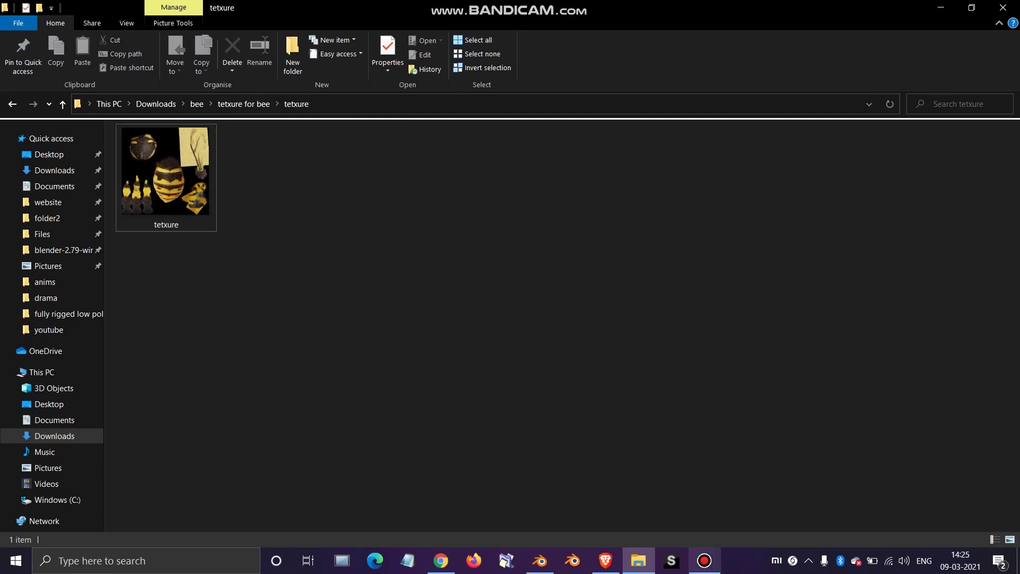
{"action": "left_click", "coordinate": [705, 560]}
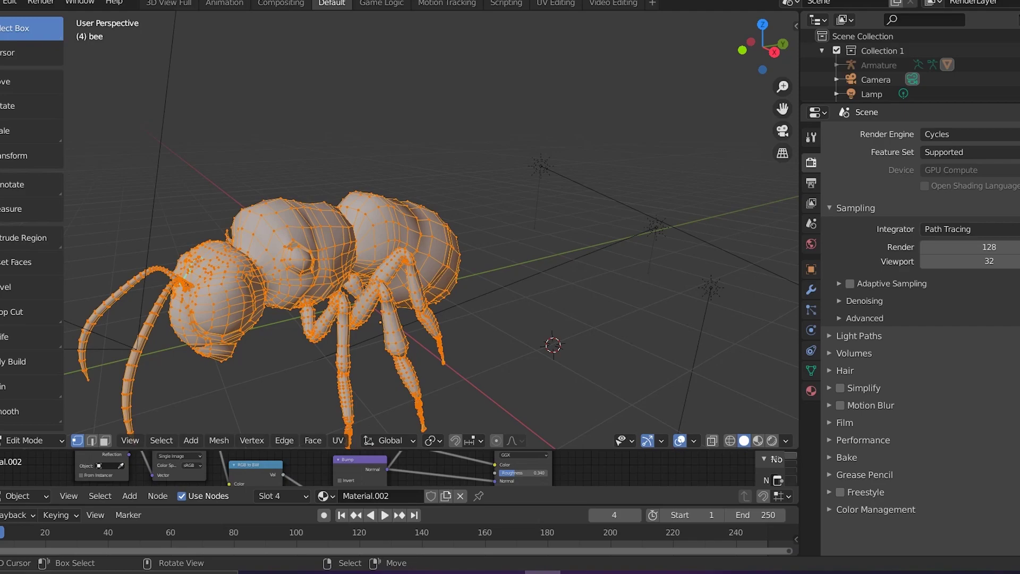
Step: Deselect the bee's body, reveal the hidden wing geometry, and show the bee's material slots with Material.002
{"action": "key", "text": "alt+a"}
{"action": "key", "text": "alt+h"}
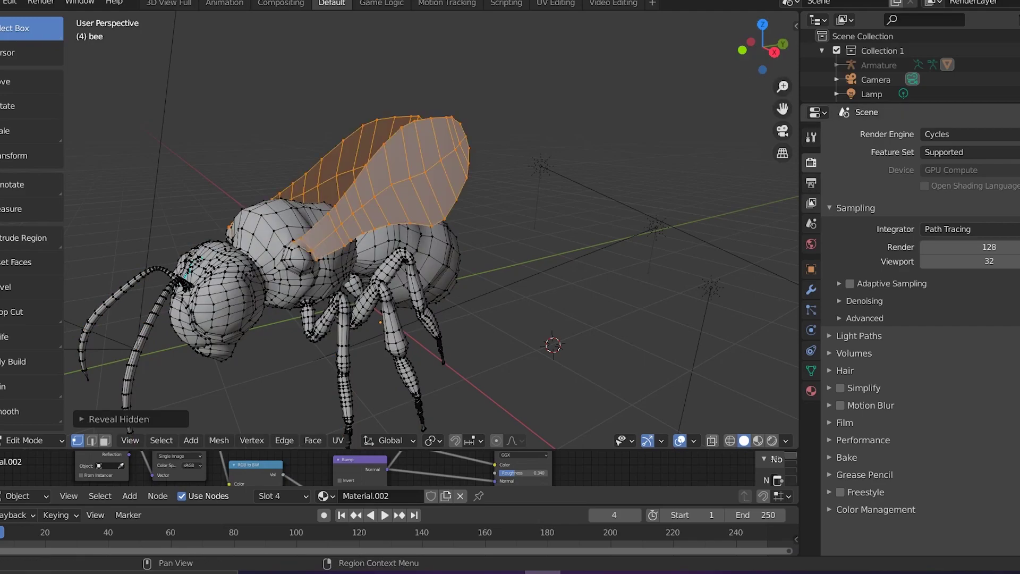
{"action": "scroll", "coordinate": [811, 244], "scroll_direction": "down", "scroll_amount": 9, "text": "ctrl"}
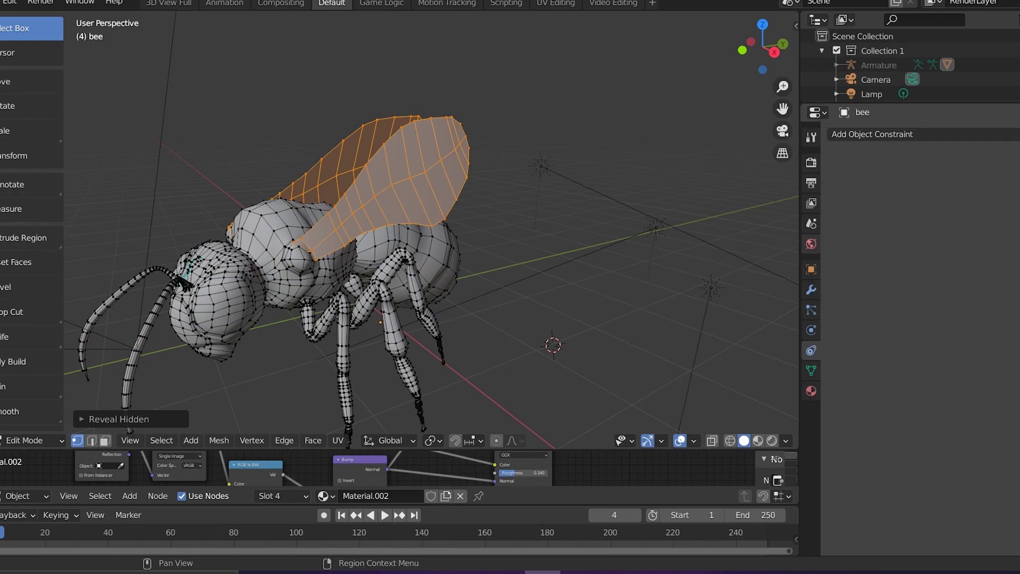
{"action": "left_click", "coordinate": [811, 391]}
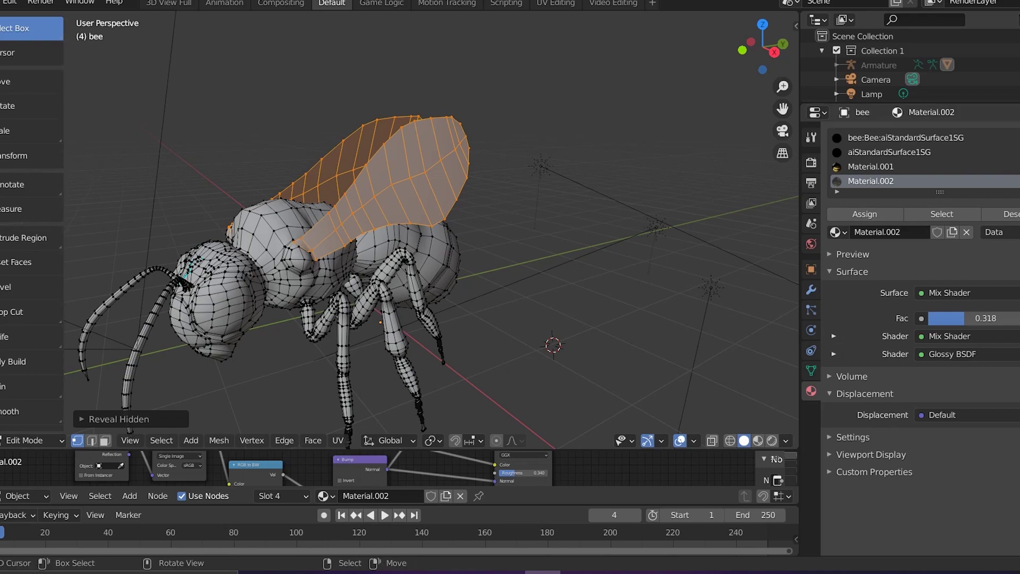
Step: Separate the selected wing geometry into its own object and select only the wings in Object Mode
{"action": "key", "text": "p"}
{"action": "key", "text": "Return"}
{"action": "key", "text": "Tab"}
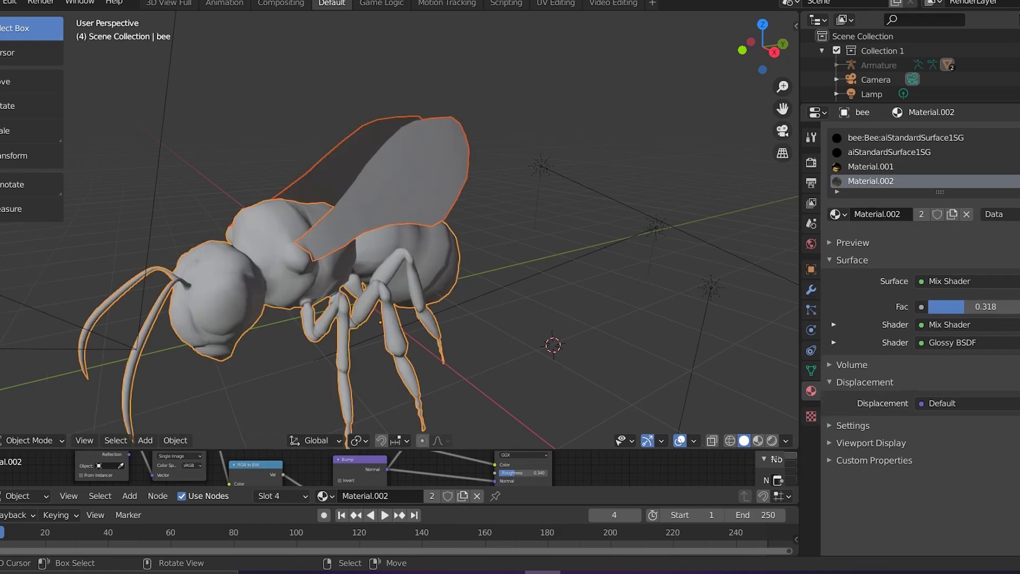
{"action": "right_click", "coordinate": [394, 175]}
{"action": "right_click", "coordinate": [276, 250]}
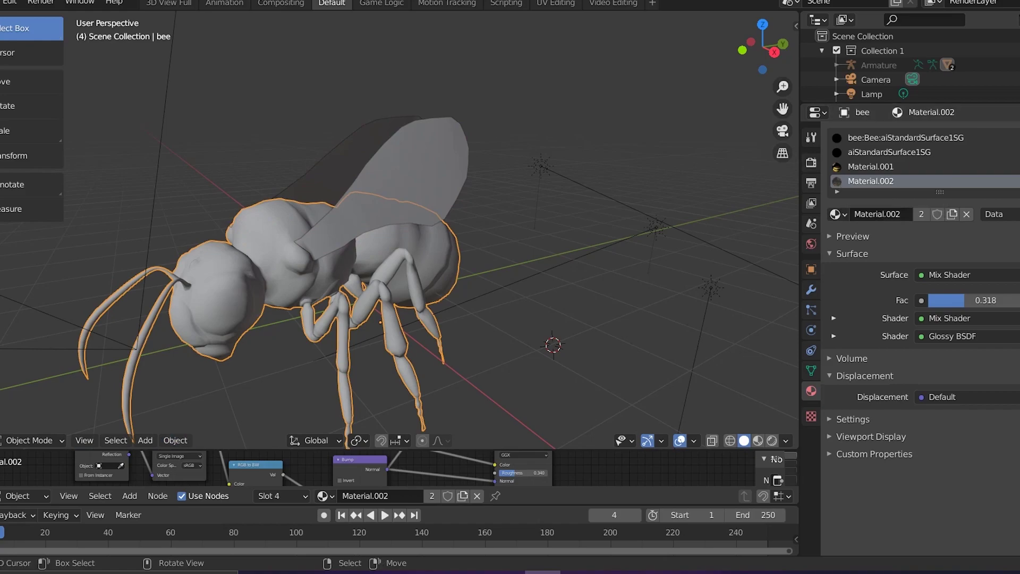
{"action": "right_click", "coordinate": [399, 175]}
{"action": "right_click", "coordinate": [276, 250]}
{"action": "right_click", "coordinate": [399, 176]}
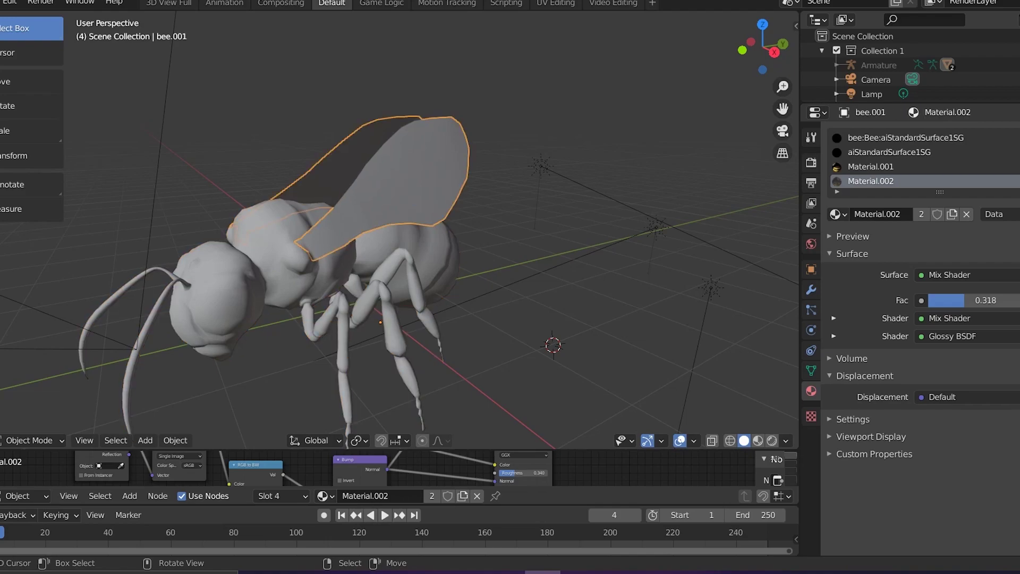
Step: Check the separated wings' whole mesh in Edit Mode and enlarge the node editor to expose the Material.002 node tree
{"action": "key", "text": "Tab"}
{"action": "key", "text": "a"}
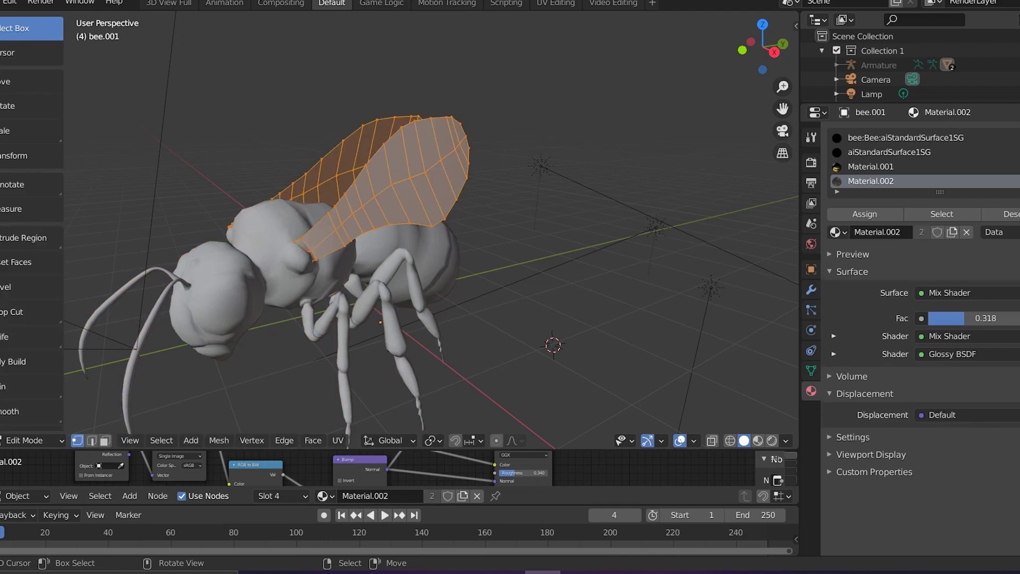
{"action": "left_click_drag", "start_coordinate": [400, 450], "coordinate": [400, 252]}
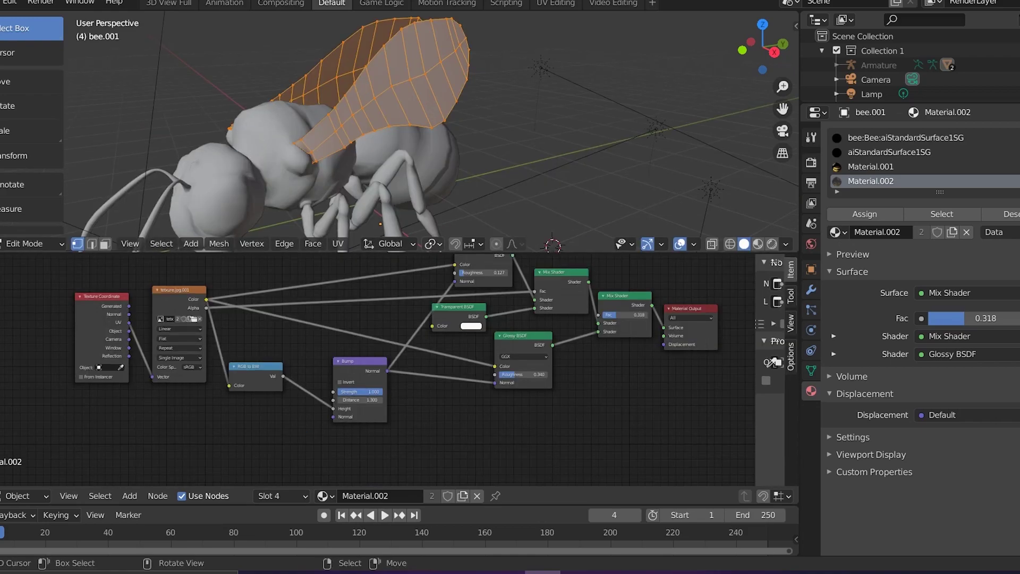
{"action": "key", "text": "Tab"}
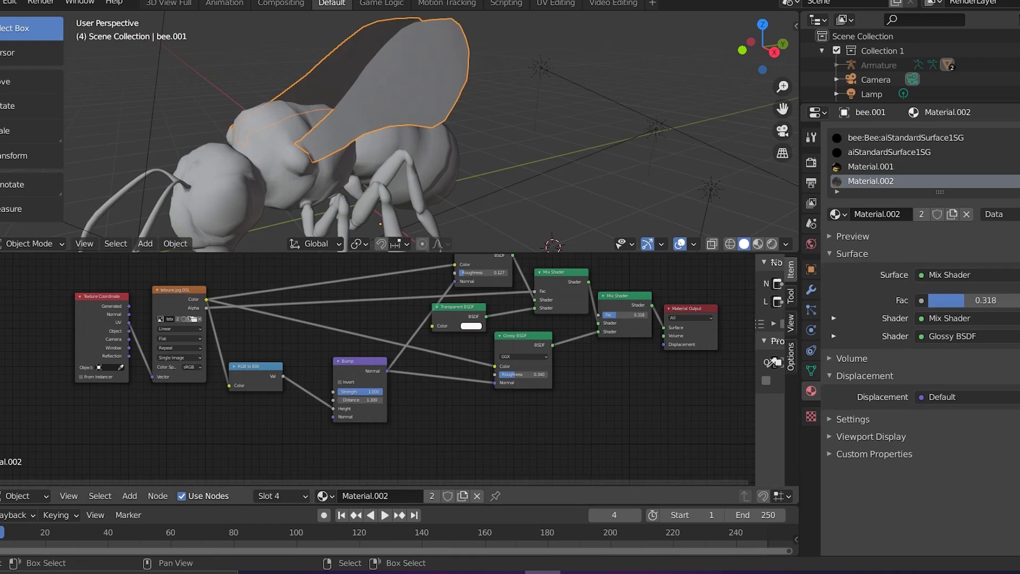
Step: Delete the Material.002 nodes between the image texture and Material Output, and frame the Texture Coordinate and image texture nodes
{"action": "left_click_drag", "start_coordinate": [642, 434], "coordinate": [249, 266]}
{"action": "key", "text": "Delete"}
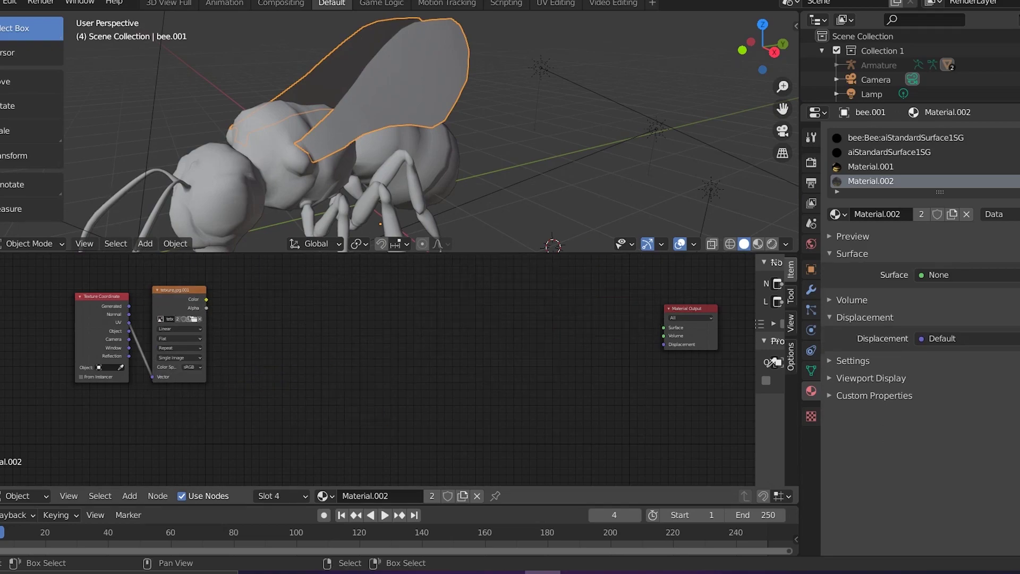
{"action": "key", "text": "b"}
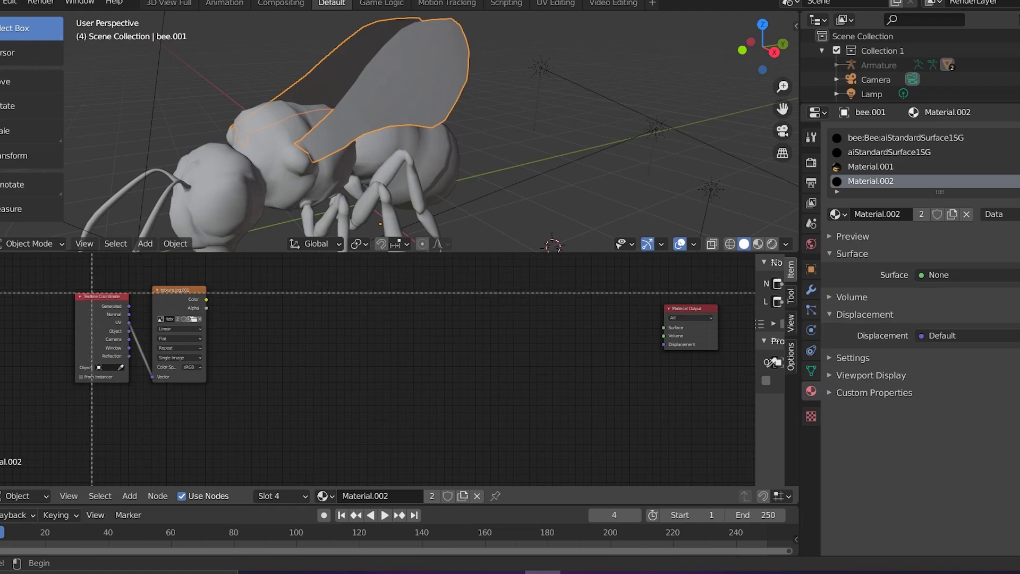
{"action": "left_click_drag", "start_coordinate": [63, 274], "coordinate": [160, 387]}
{"action": "key", "text": "KP_Decimal"}
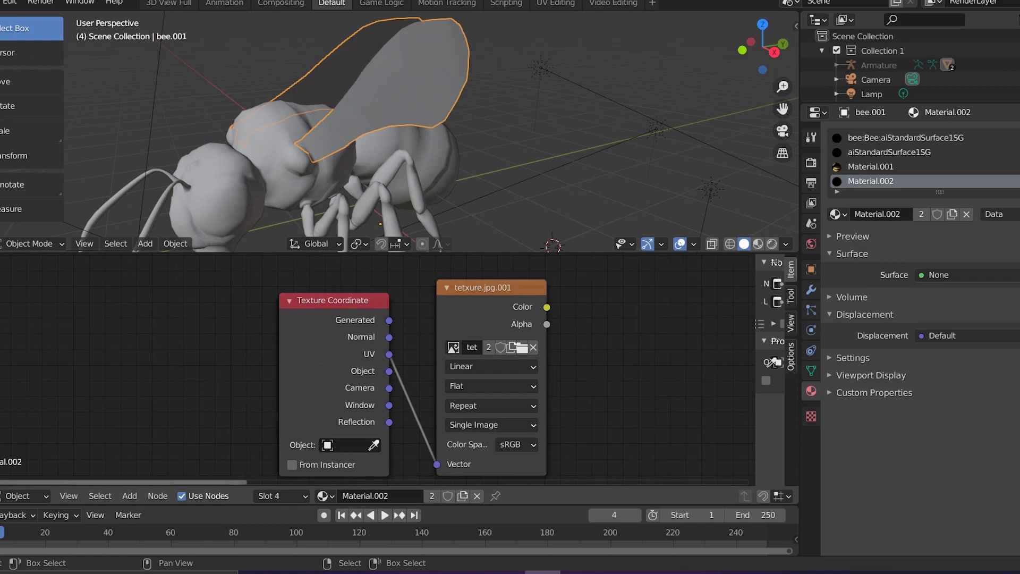
Step: Add an RGB to BW node beside the image texture and link the texture's Color output to its Color input
{"action": "left_click_drag", "start_coordinate": [159, 482], "coordinate": [619, 482]}
{"action": "middle_click_drag", "start_coordinate": [255, 372], "coordinate": [541, 372]}
{"action": "left_click_drag", "start_coordinate": [472, 482], "coordinate": [464, 482]}
{"action": "scroll", "coordinate": [360, 366], "scroll_direction": "down", "scroll_amount": 1}
{"action": "scroll", "coordinate": [351, 372], "scroll_direction": "down", "scroll_amount": 2}
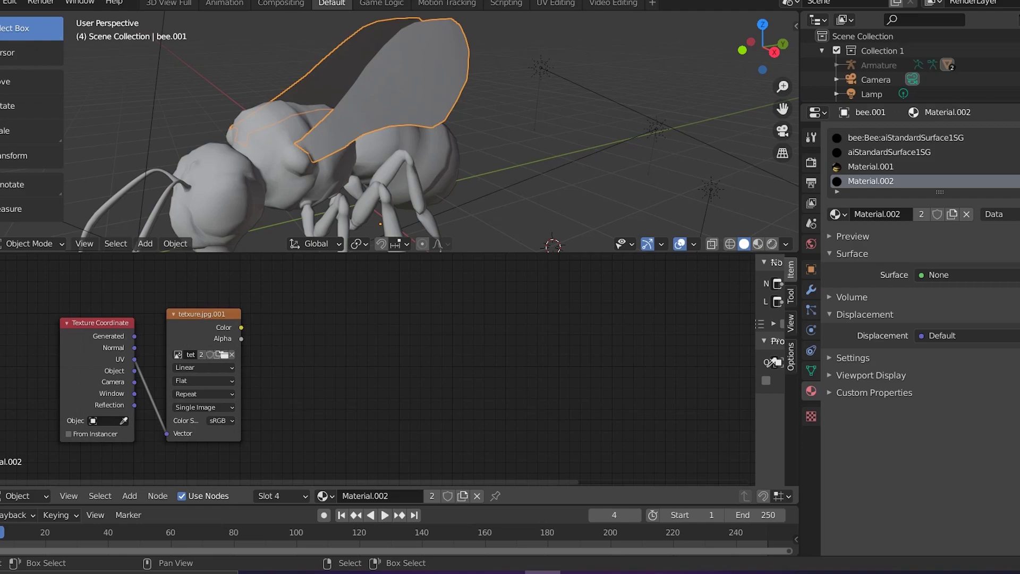
{"action": "key", "text": "F3"}
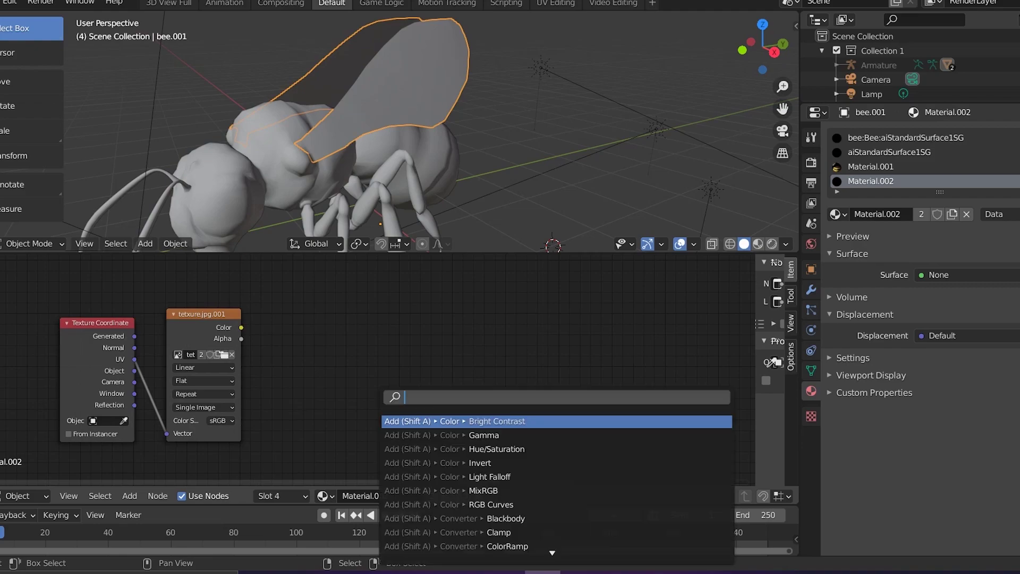
{"action": "type", "text": "rgb to"}
{"action": "key", "text": "Return"}
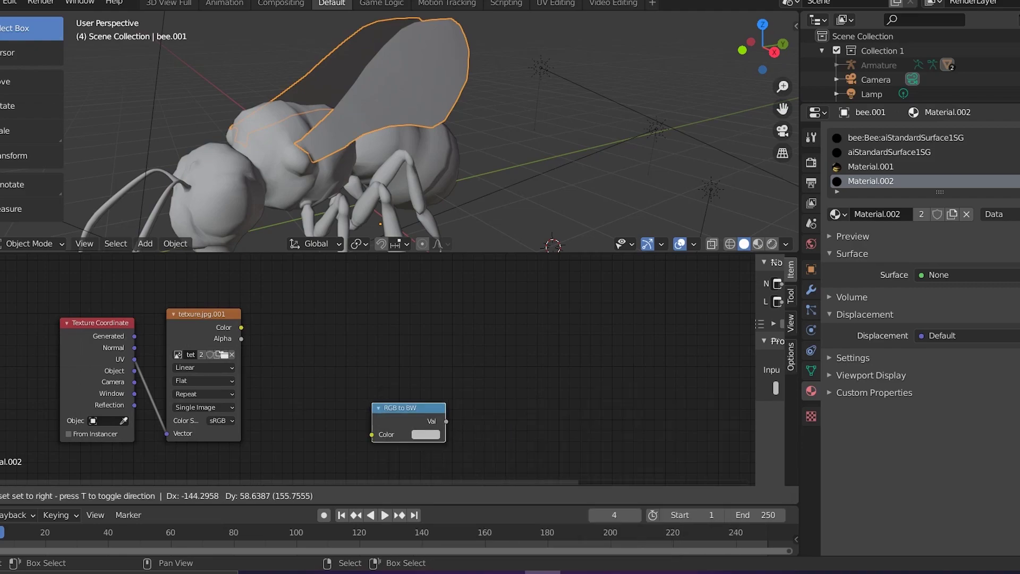
{"action": "left_click", "coordinate": [318, 392]}
{"action": "left_click_drag", "start_coordinate": [242, 328], "coordinate": [264, 349]}
{"action": "left_click_drag", "start_coordinate": [287, 385], "coordinate": [319, 423]}
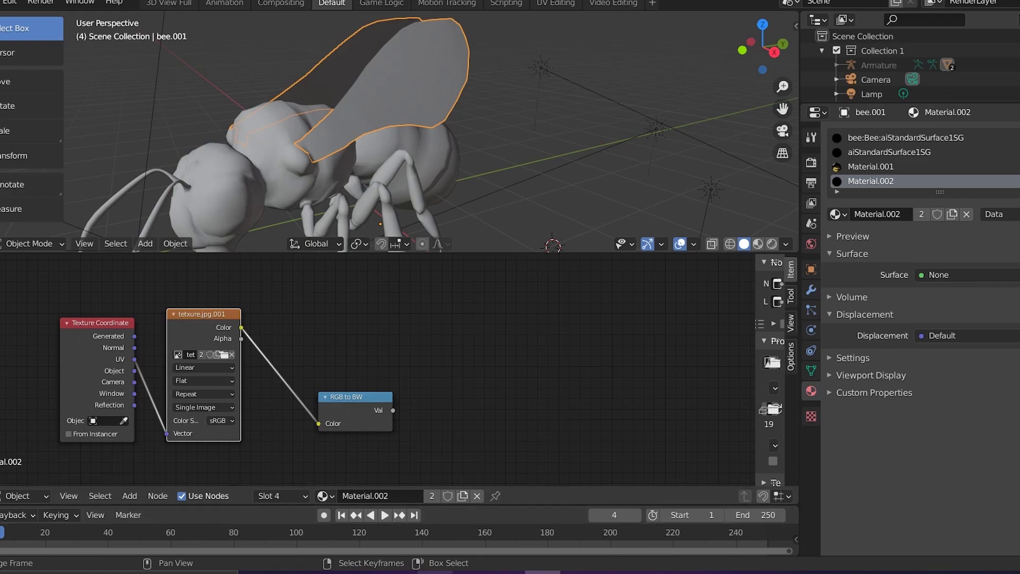
Step: Switch to the browser and look through the "alpha maps bee wings" image results for suitable wing textures
{"action": "left_click", "coordinate": [435, 572]}
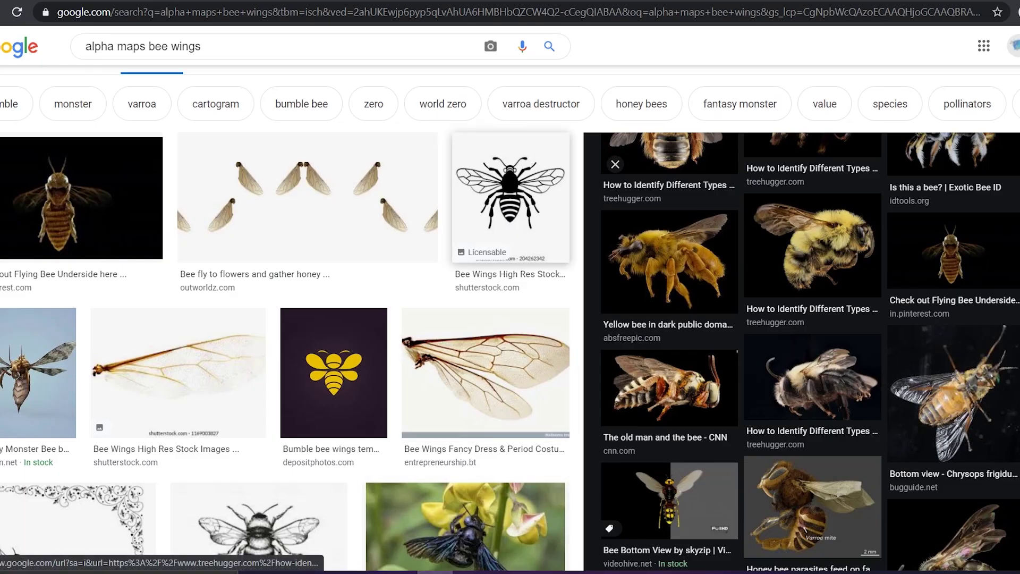
{"action": "scroll", "coordinate": [810, 344], "scroll_direction": "up", "scroll_amount": 7}
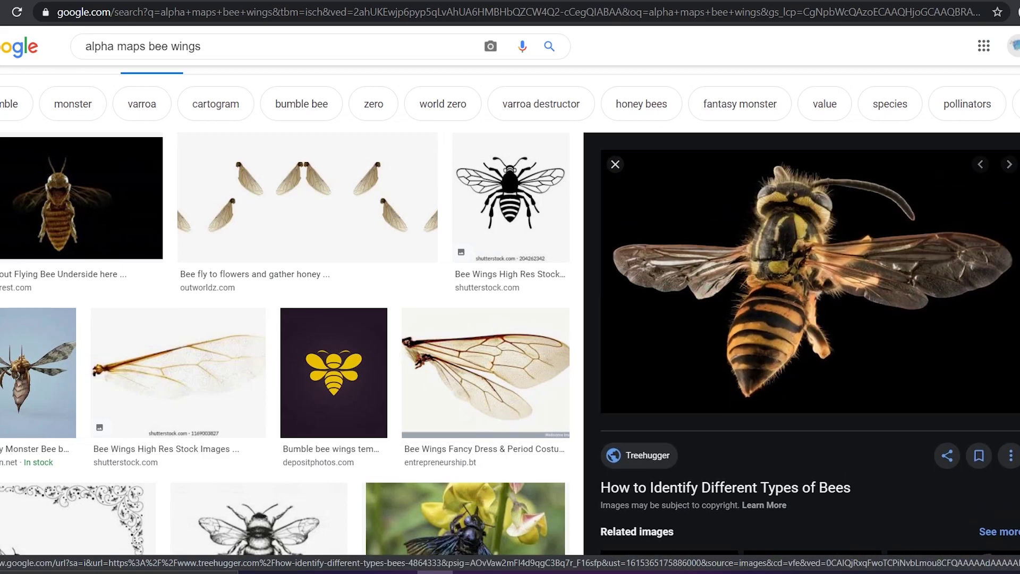
{"action": "scroll", "coordinate": [510, 311], "scroll_direction": "down", "scroll_amount": 5}
{"action": "scroll", "coordinate": [505, 212], "scroll_direction": "down", "scroll_amount": 7}
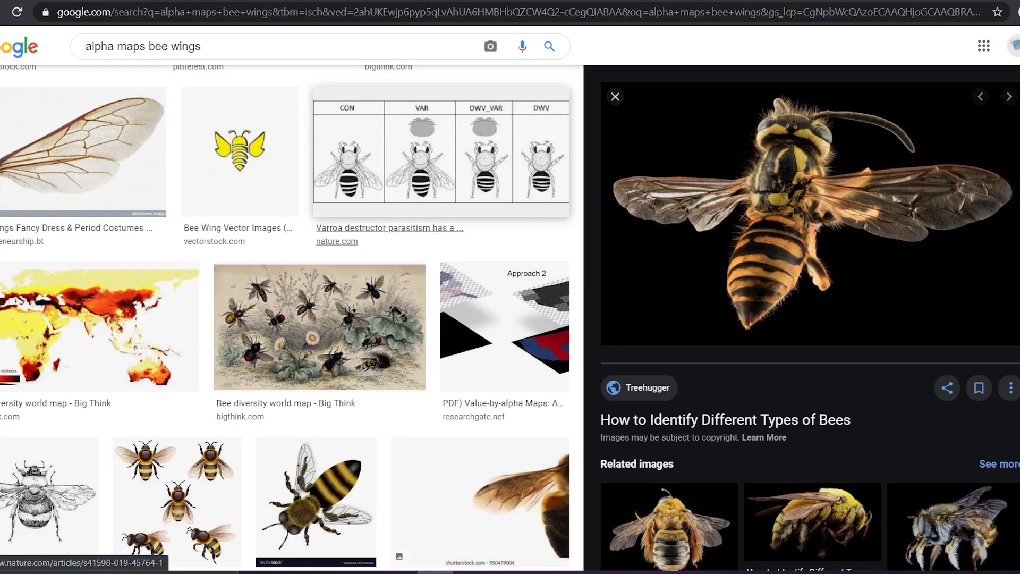
{"action": "scroll", "coordinate": [286, 309], "scroll_direction": "down", "scroll_amount": 6}
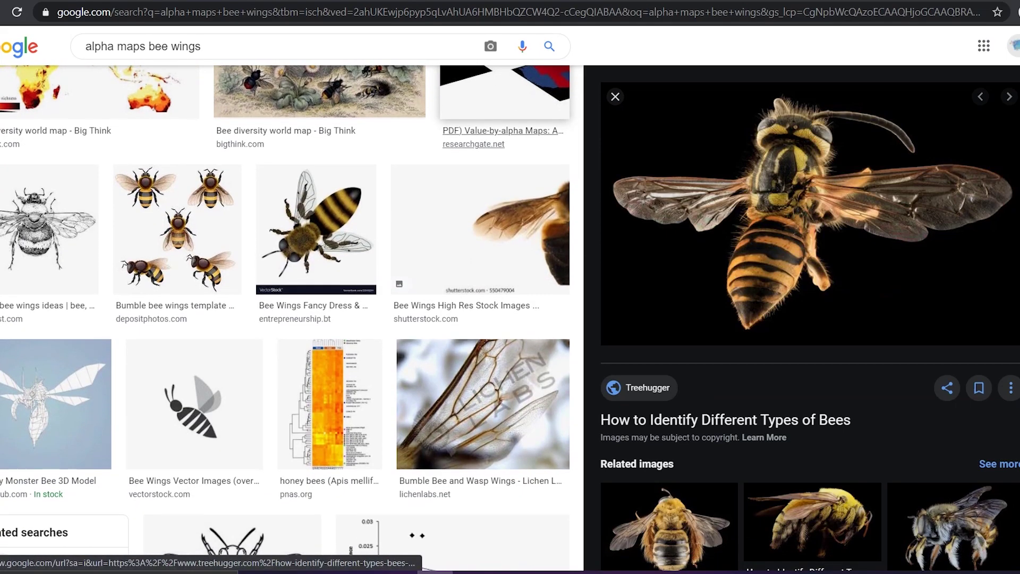
{"action": "scroll", "coordinate": [287, 308], "scroll_direction": "down", "scroll_amount": 6}
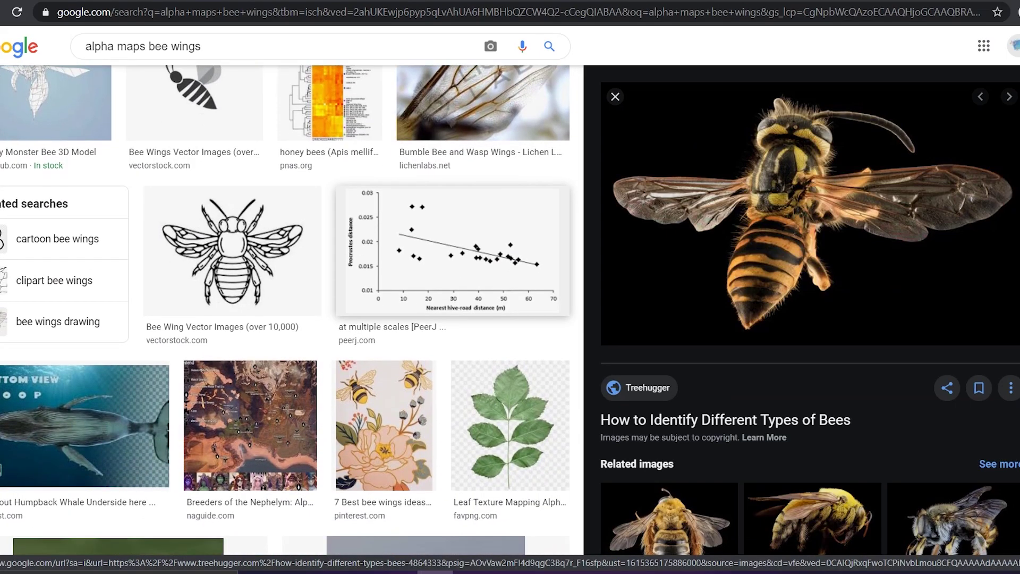
{"action": "scroll", "coordinate": [287, 308], "scroll_direction": "down", "scroll_amount": 1}
{"action": "scroll", "coordinate": [287, 308], "scroll_direction": "up", "scroll_amount": 10}
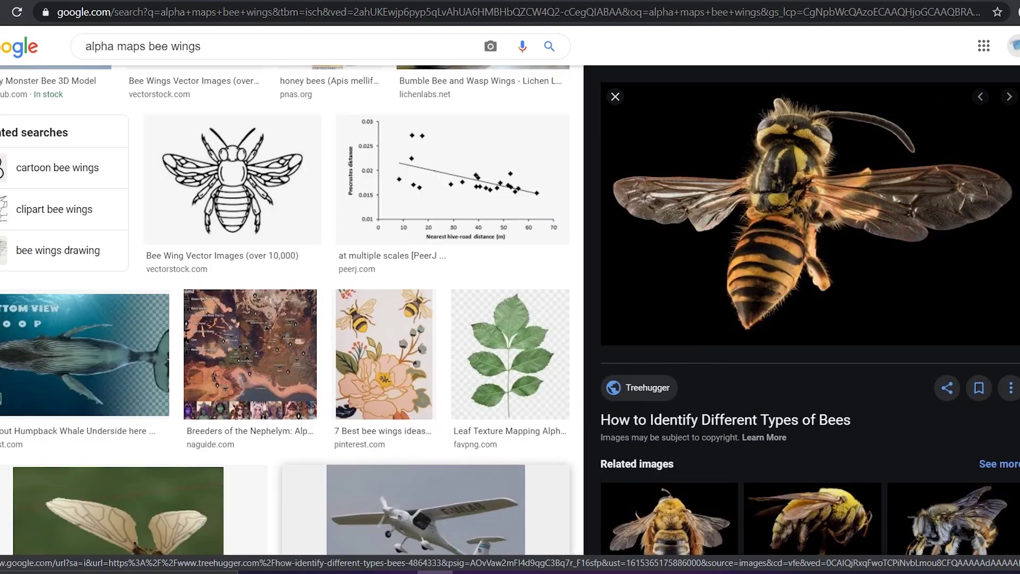
{"action": "scroll", "coordinate": [286, 303], "scroll_direction": "up", "scroll_amount": 8}
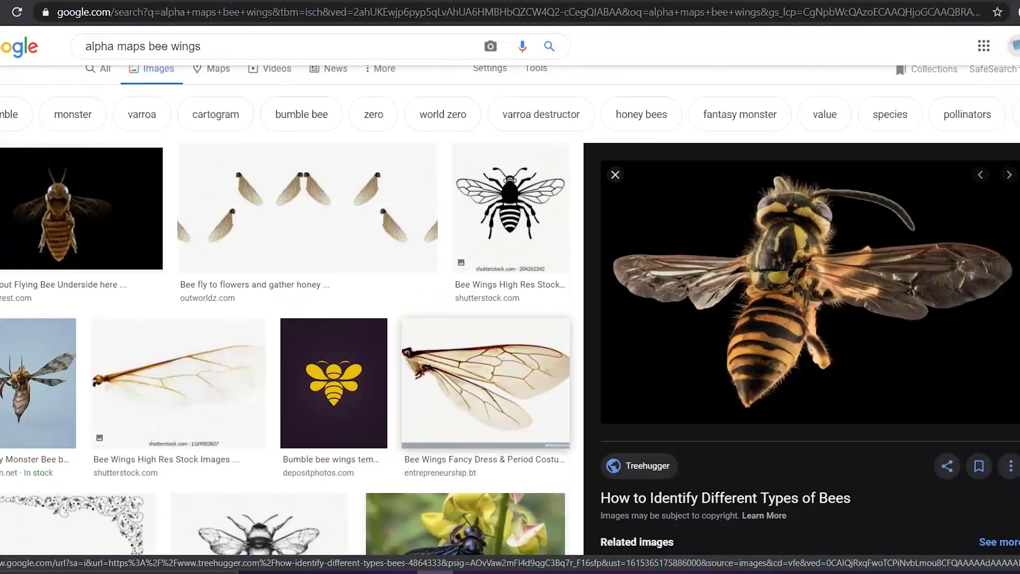
{"action": "scroll", "coordinate": [285, 303], "scroll_direction": "down", "scroll_amount": 2}
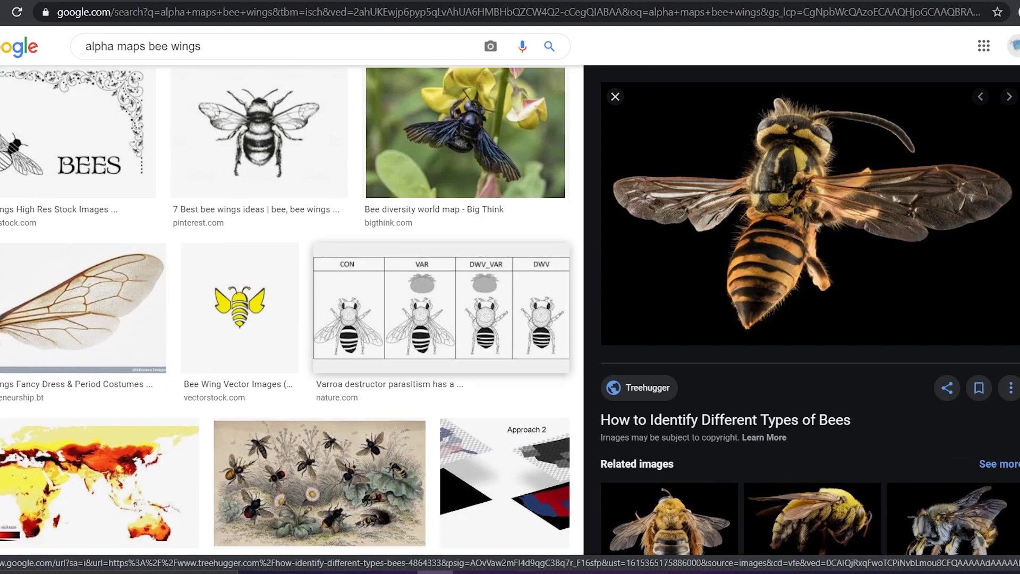
{"action": "scroll", "coordinate": [287, 308], "scroll_direction": "down", "scroll_amount": 1}
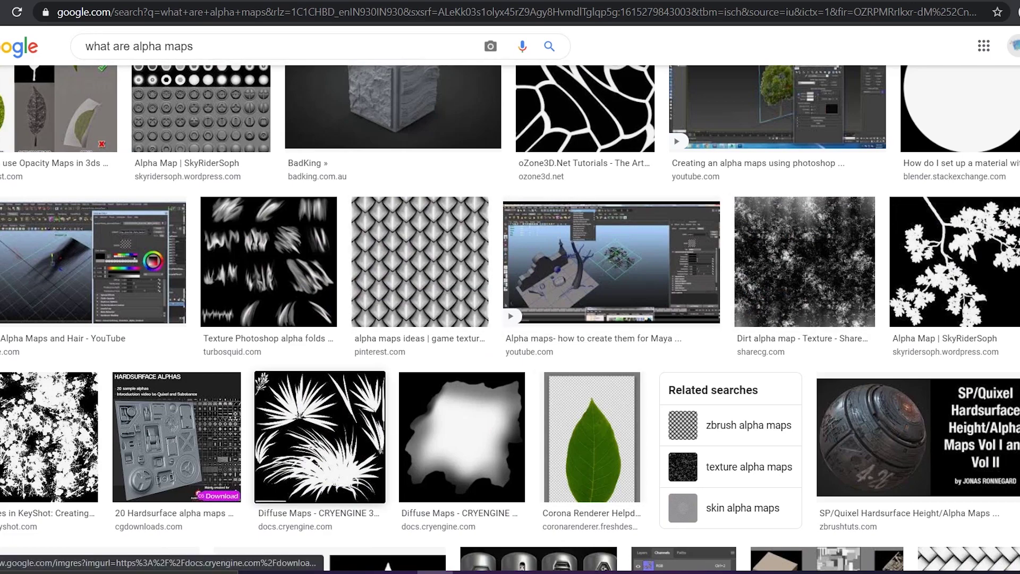
Step: Open the CRYENGINE Diffuse Maps plant image in the "what are alpha maps" results and examine its black and white areas up close
{"action": "left_click", "coordinate": [320, 437]}
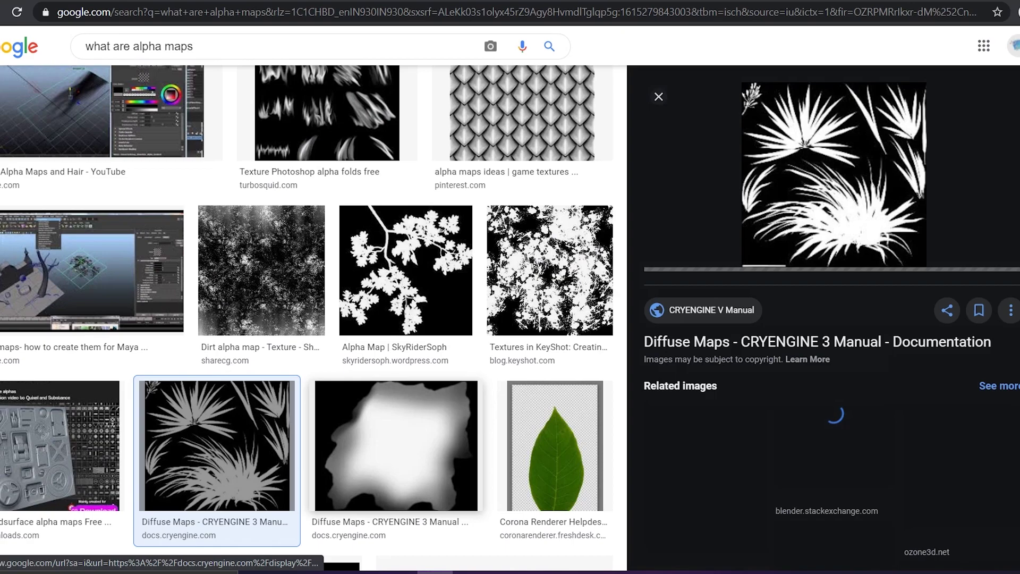
{"action": "scroll", "coordinate": [866, 168], "scroll_direction": "up", "scroll_amount": 4, "text": "ctrl"}
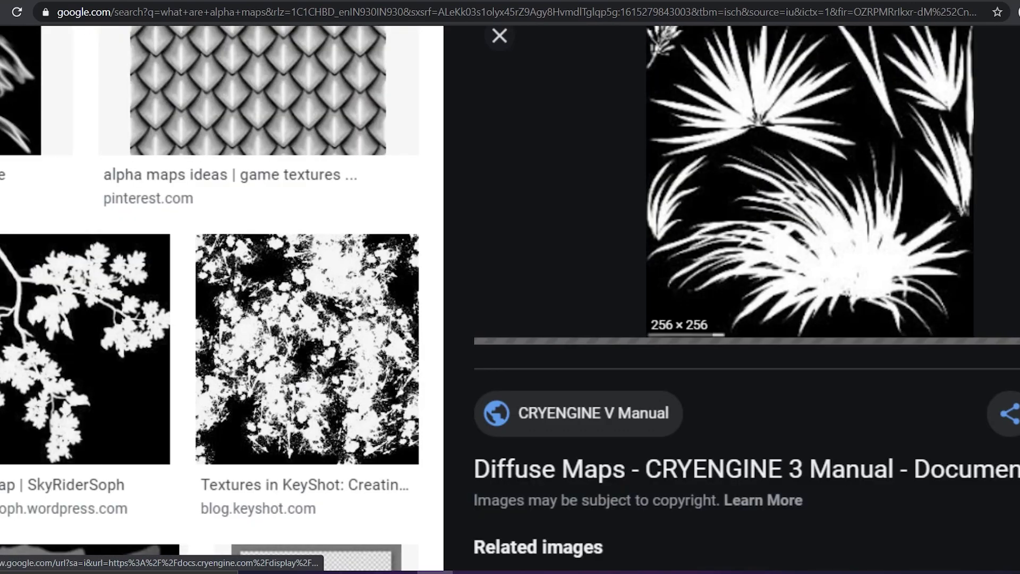
{"action": "scroll", "coordinate": [866, 175], "scroll_direction": "up", "scroll_amount": 4, "text": "ctrl"}
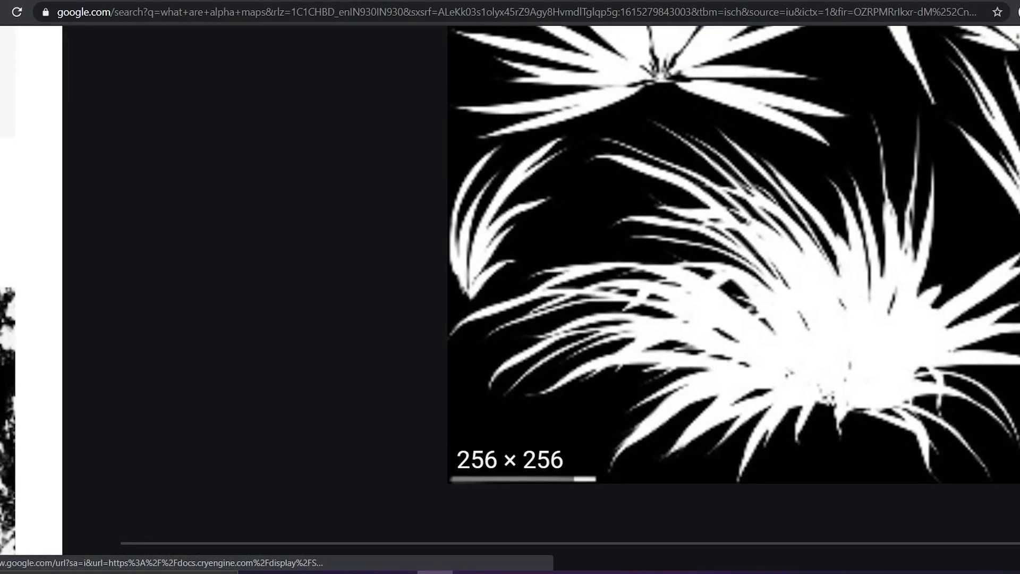
{"action": "scroll", "coordinate": [866, 175], "scroll_direction": "right", "scroll_amount": 5}
{"action": "scroll", "coordinate": [867, 175], "scroll_direction": "up", "scroll_amount": 2}
{"action": "scroll", "coordinate": [904, 213], "scroll_direction": "down", "scroll_amount": 8, "text": "ctrl"}
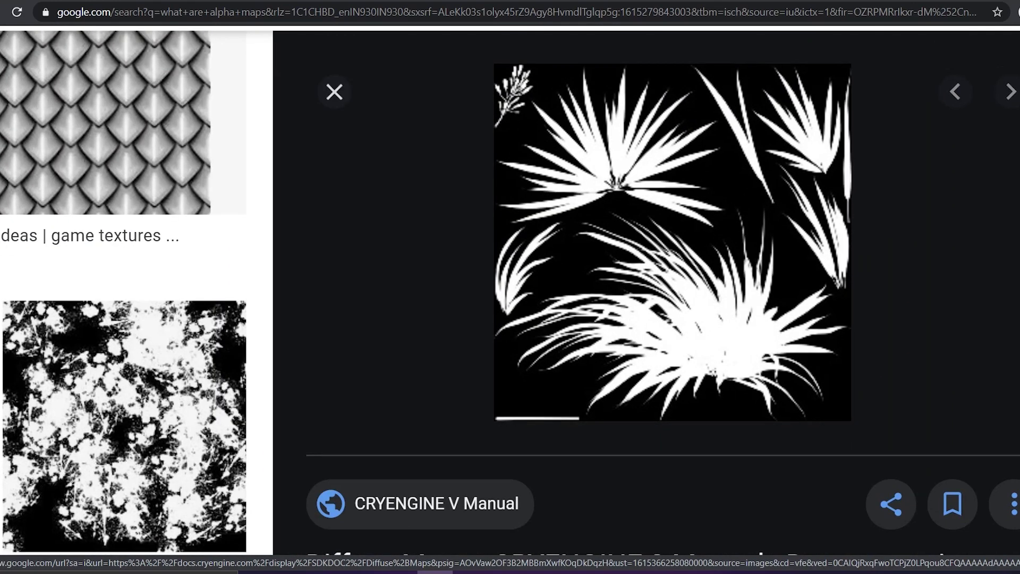
{"action": "scroll", "coordinate": [629, 163], "scroll_direction": "up", "scroll_amount": 3, "text": "ctrl"}
{"action": "scroll", "coordinate": [690, 274], "scroll_direction": "right", "scroll_amount": 1}
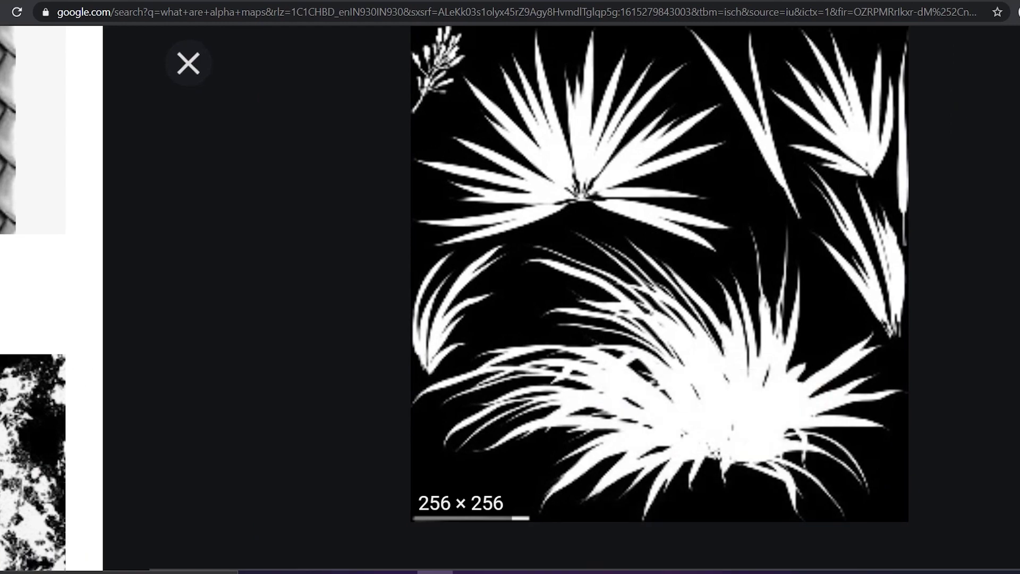
{"action": "scroll", "coordinate": [659, 274], "scroll_direction": "down", "scroll_amount": 4, "text": "ctrl"}
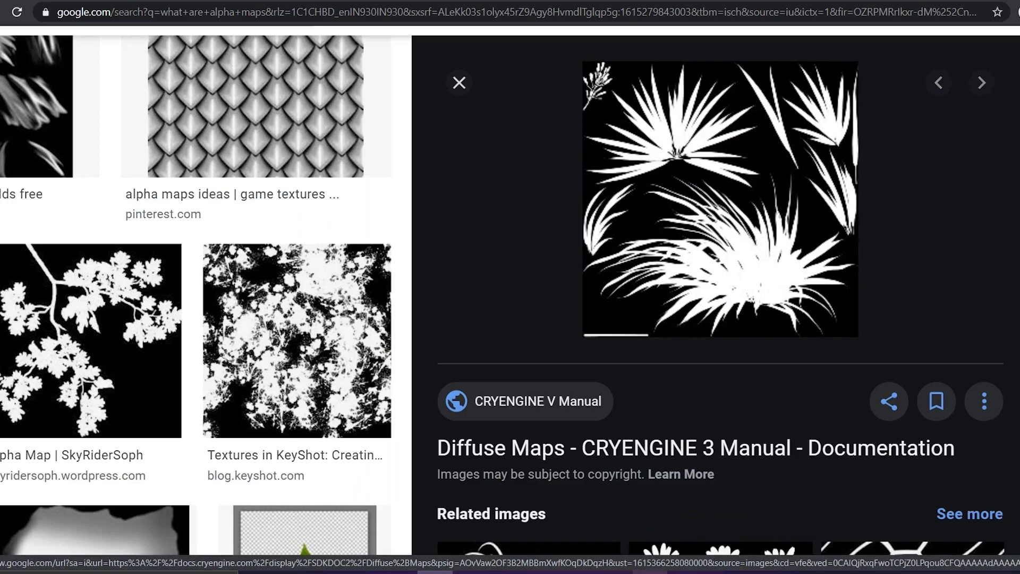
Step: Switch back to Blender, add a Bump node beside RGB to BW, and link the Val output to its Height input
{"action": "mouse_move", "coordinate": [650, 572]}
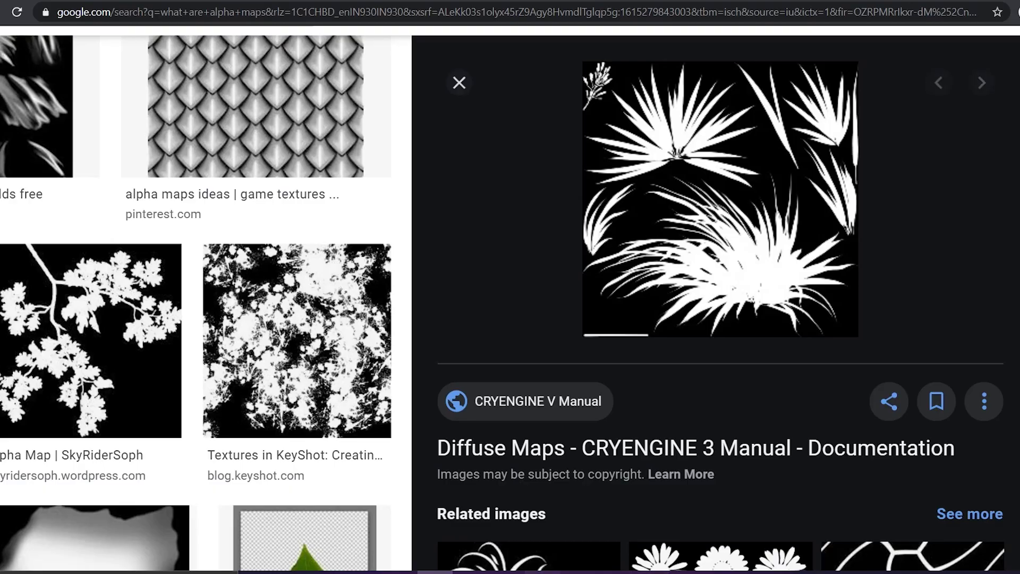
{"action": "left_click", "coordinate": [542, 571]}
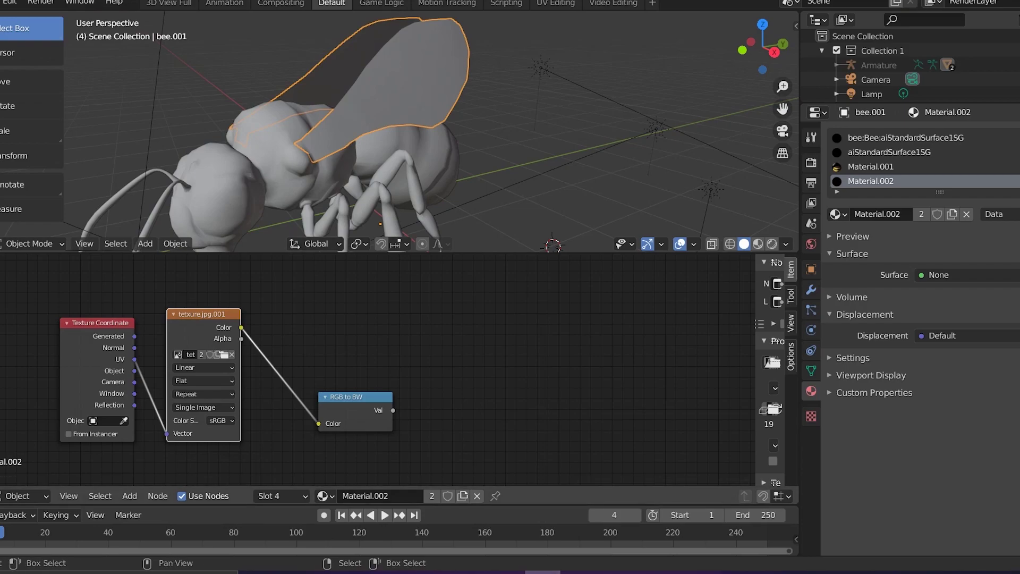
{"action": "key", "text": "F3"}
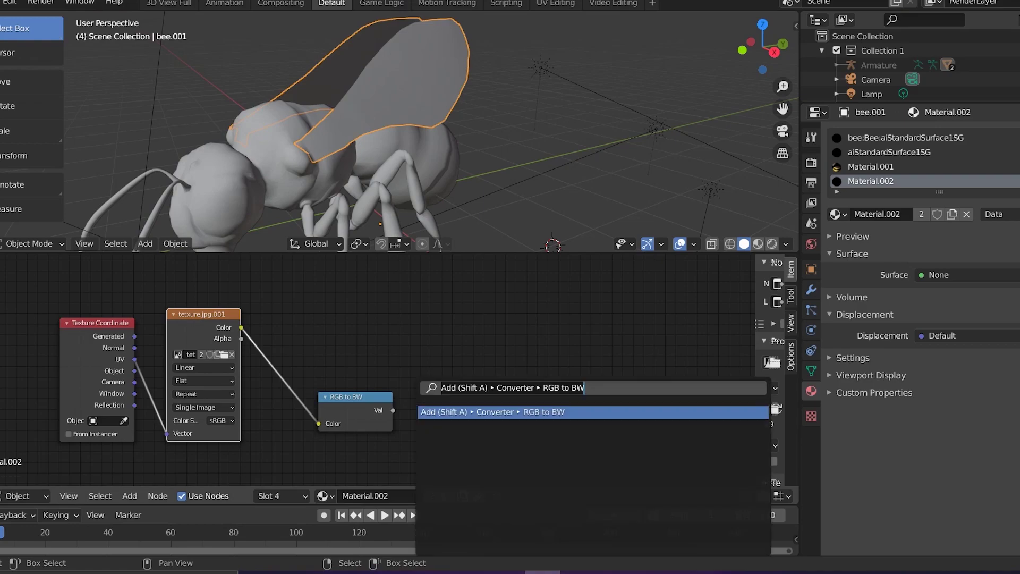
{"action": "type", "text": "bump"}
{"action": "key", "text": "Return"}
{"action": "left_click", "coordinate": [446, 379]}
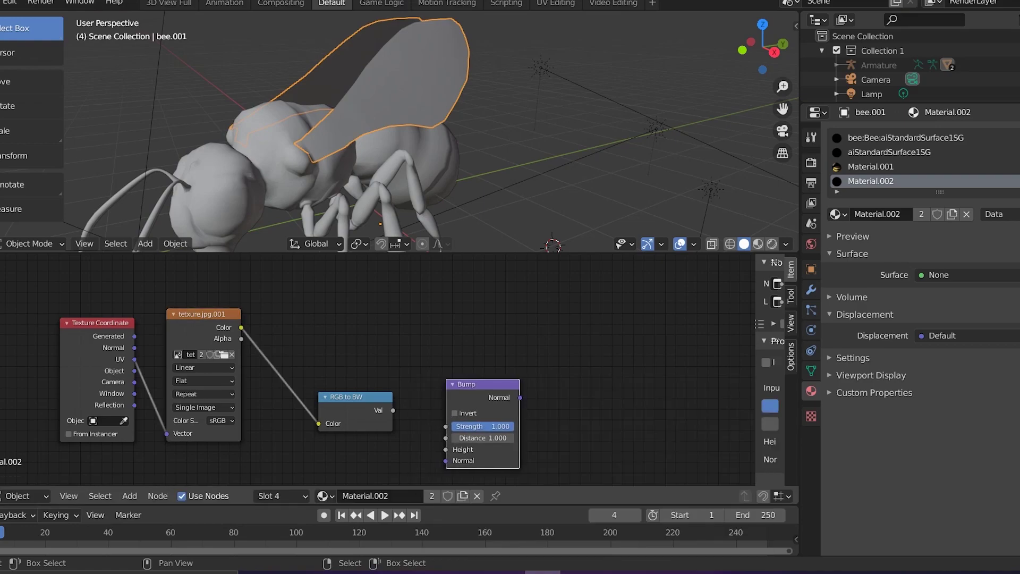
{"action": "left_click_drag", "start_coordinate": [393, 410], "coordinate": [445, 449]}
{"action": "key", "text": "g"}
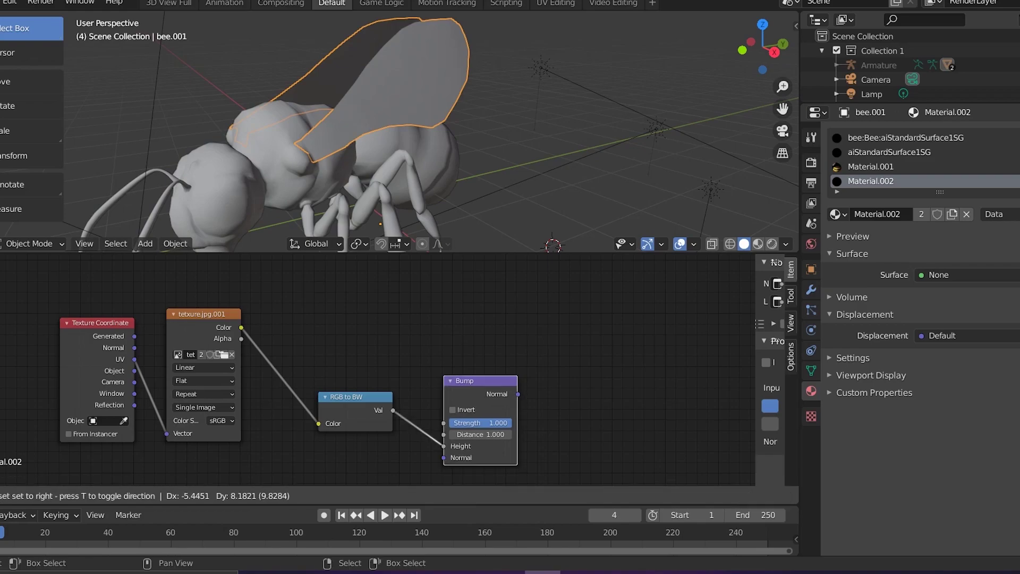
{"action": "left_click", "coordinate": [427, 441]}
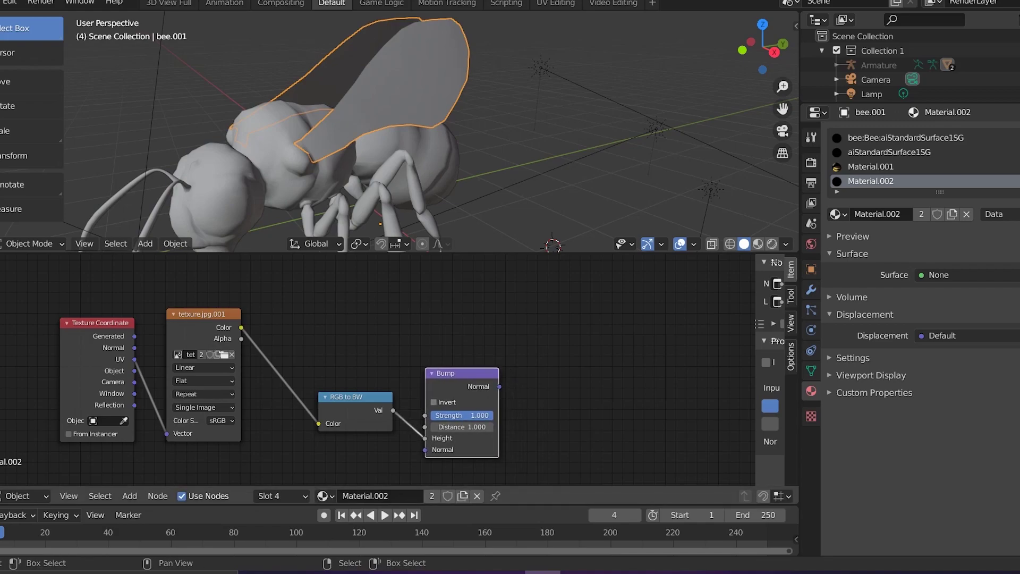
{"action": "mouse_move", "coordinate": [493, 414]}
{"action": "left_mouse_down"}
{"action": "mouse_move", "coordinate": [458, 415]}
{"action": "mouse_move", "coordinate": [493, 415]}
{"action": "left_mouse_up"}
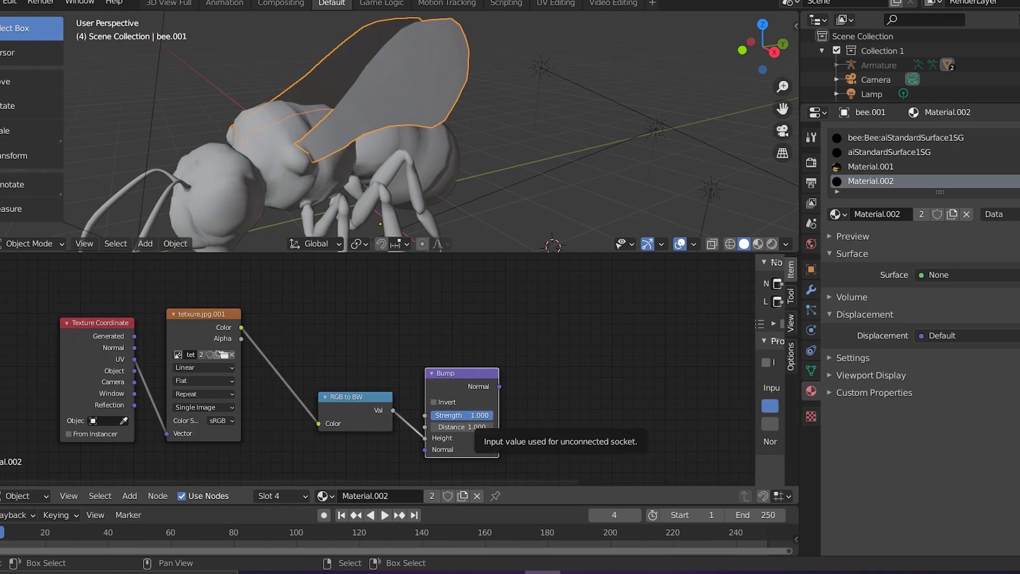
Step: Add a Diffuse BSDF node above and beyond the Bump node and link the image texture's Color output to its Color input
{"action": "left_click_drag", "start_coordinate": [289, 482], "coordinate": [426, 482]}
{"action": "key", "text": "F3"}
{"action": "type", "text": "di"}
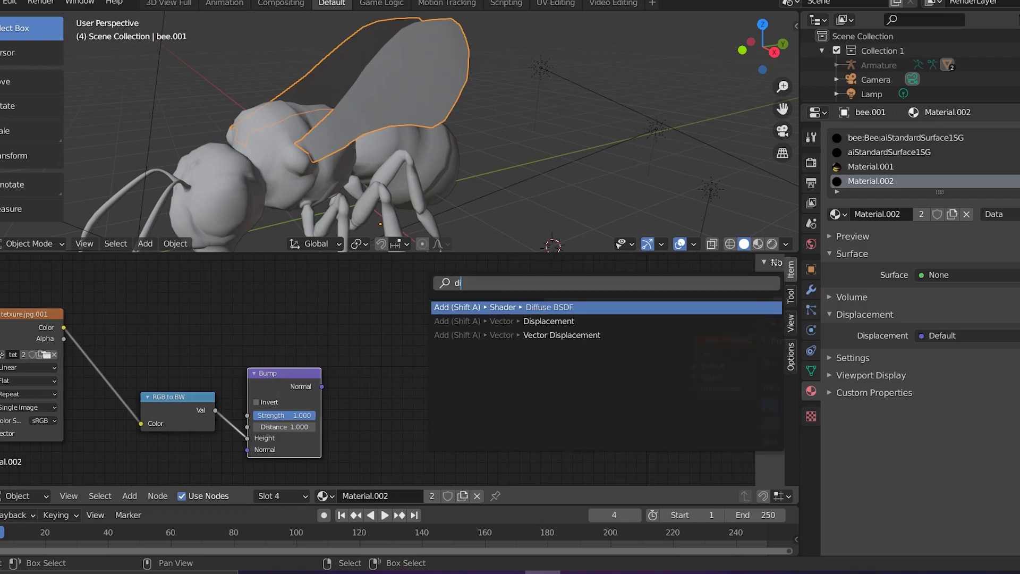
{"action": "key", "text": "Return"}
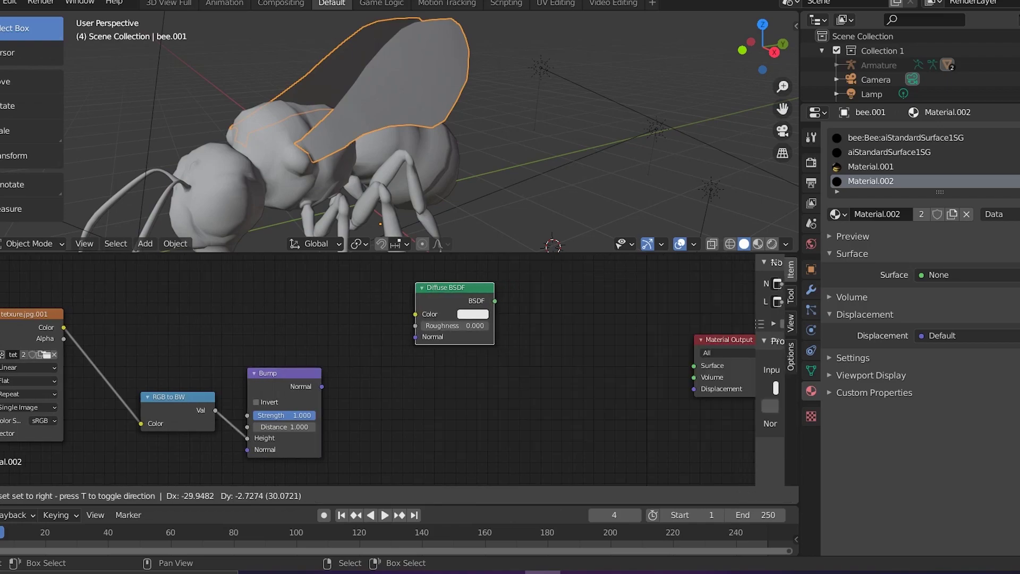
{"action": "left_click", "coordinate": [398, 277]}
{"action": "left_click_drag", "start_coordinate": [63, 327], "coordinate": [398, 308]}
Step: Add a Glossy BSDF node below the Diffuse BSDF
{"action": "key", "text": "F3"}
{"action": "type", "text": "glossy"}
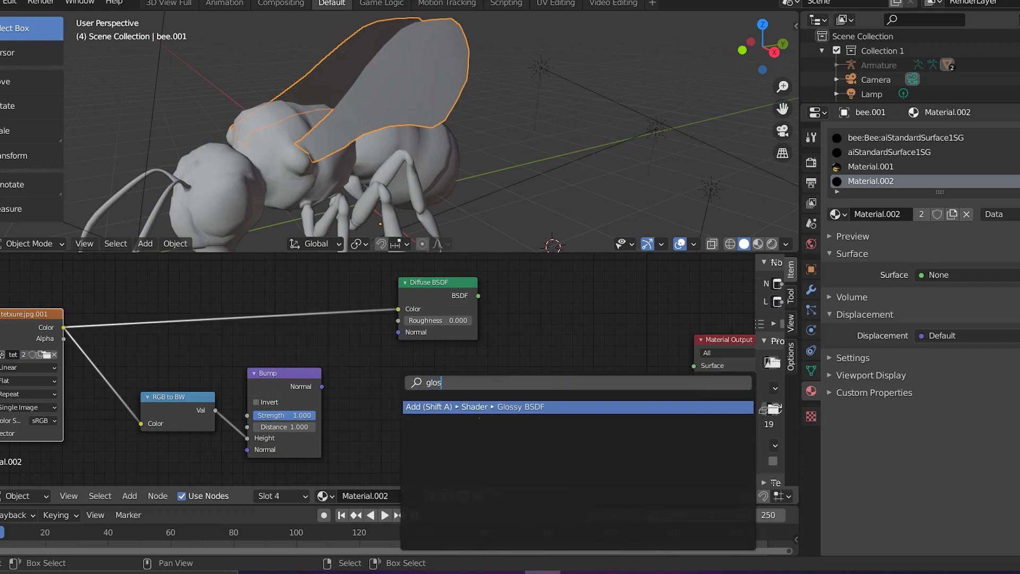
{"action": "key", "text": "Return"}
{"action": "left_click", "coordinate": [410, 400]}
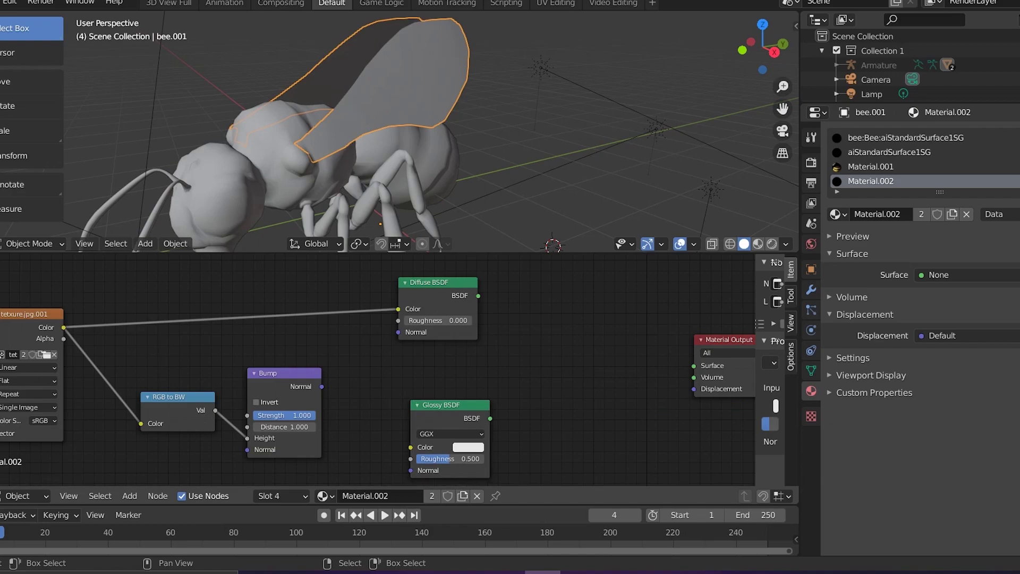
Step: Link the Bump node's Normal output to the Normal inputs of both shaders, and the texture's Color output to the Glossy BSDF's Color
{"action": "left_click_drag", "start_coordinate": [322, 386], "coordinate": [411, 471]}
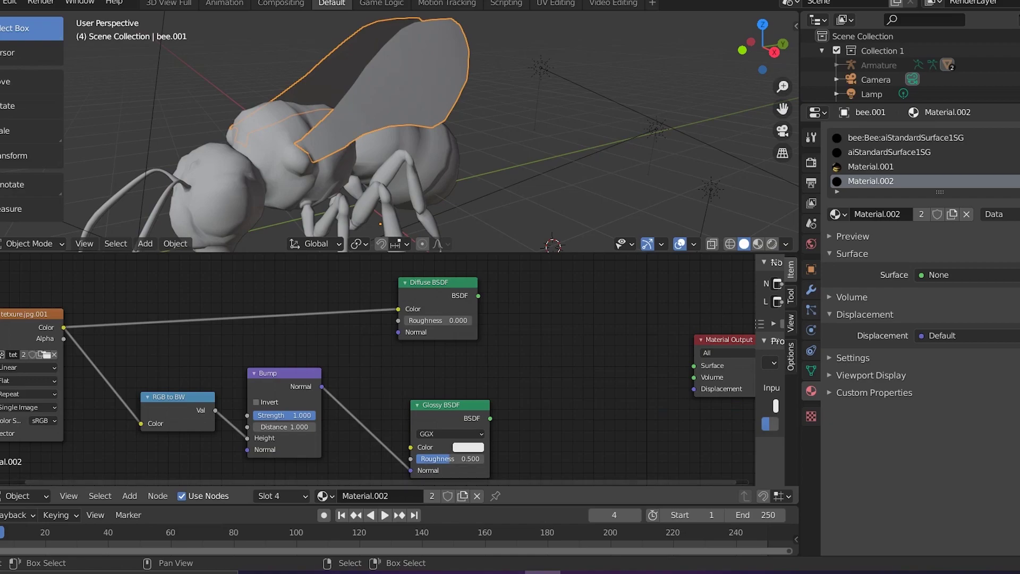
{"action": "left_click_drag", "start_coordinate": [322, 386], "coordinate": [398, 332]}
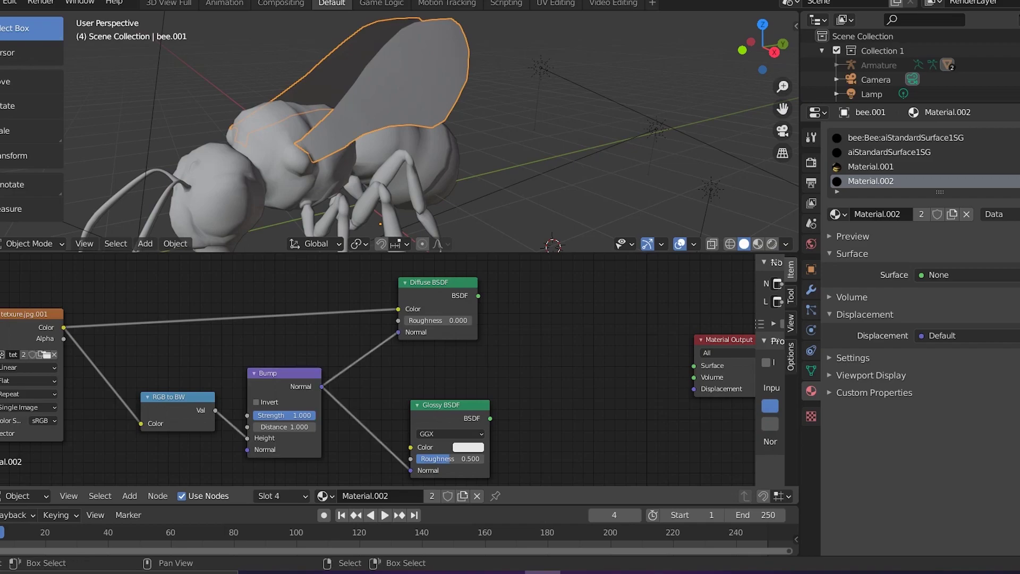
{"action": "left_click_drag", "start_coordinate": [63, 327], "coordinate": [412, 447]}
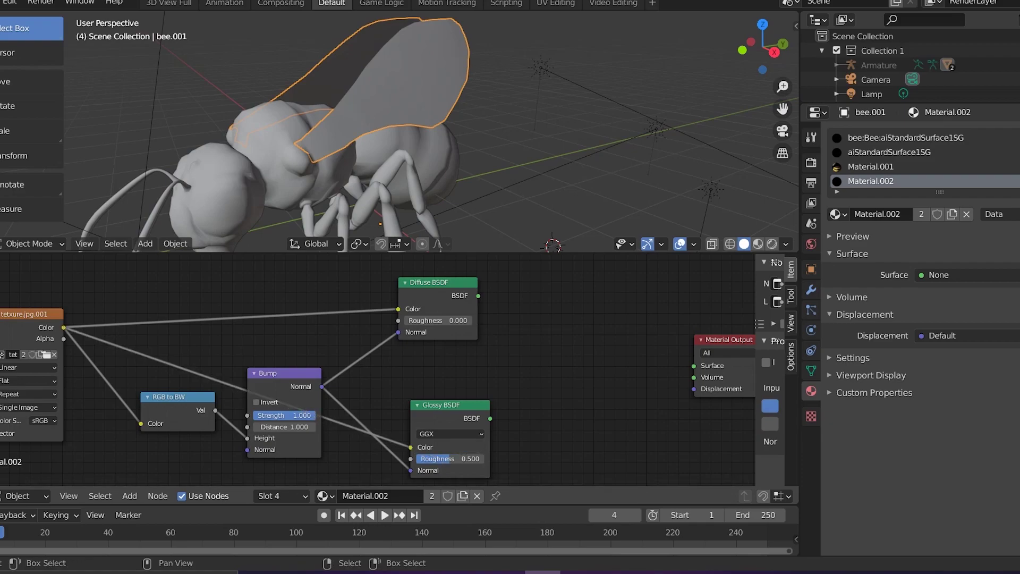
Step: Add a Mix Shader node beside the Diffuse BSDF and link the diffuse BSDF output to its first Shader input
{"action": "key", "text": "F3"}
{"action": "type", "text": "mix"}
{"action": "key", "text": "Return"}
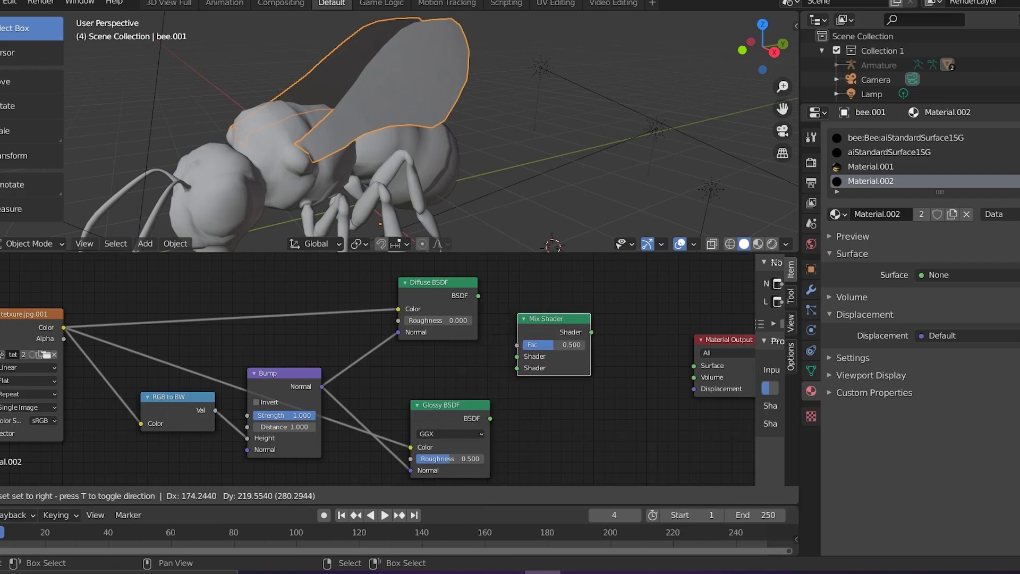
{"action": "left_click", "coordinate": [517, 313]}
{"action": "left_click_drag", "start_coordinate": [478, 296], "coordinate": [517, 357]}
Step: Add a Transparent BSDF linked to the Mix Shader's second Shader input, and link the texture's Alpha output to the Mix Shader's Fac
{"action": "key", "text": "F3"}
{"action": "type", "text": "tra"}
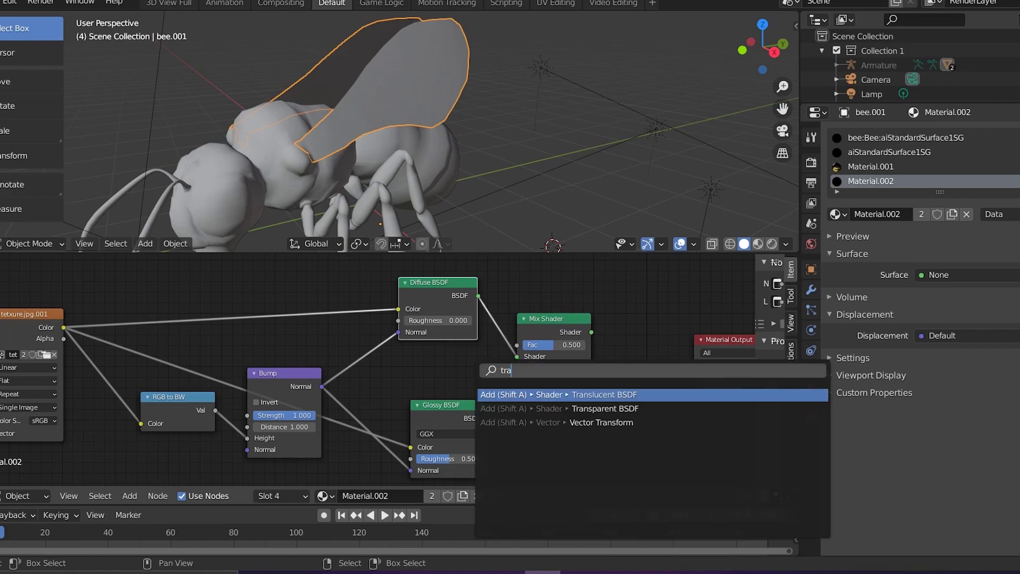
{"action": "key", "text": "Down"}
{"action": "key", "text": "Return"}
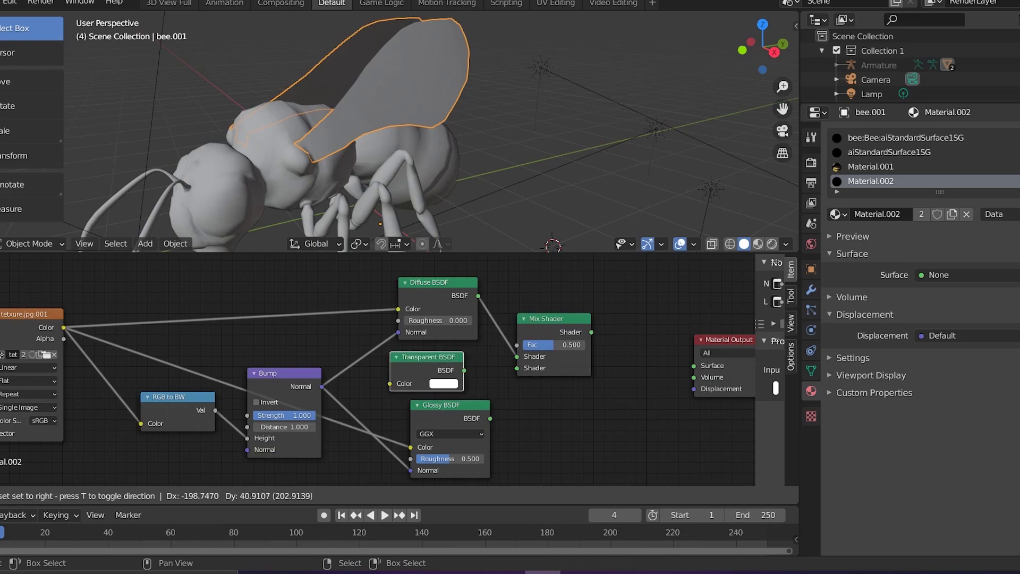
{"action": "left_click", "coordinate": [426, 370]}
{"action": "left_click_drag", "start_coordinate": [464, 369], "coordinate": [517, 368]}
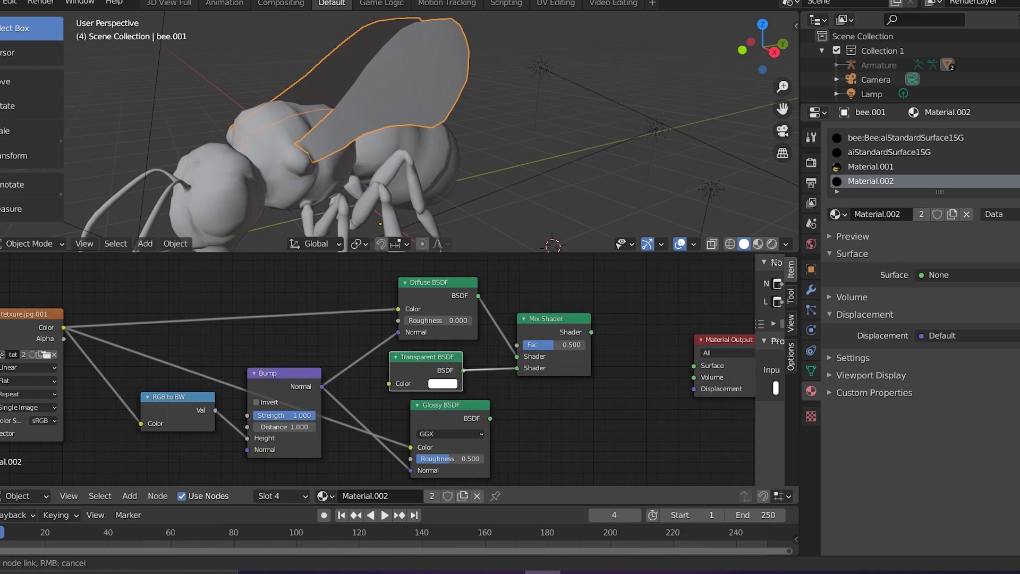
{"action": "left_click_drag", "start_coordinate": [64, 339], "coordinate": [516, 345]}
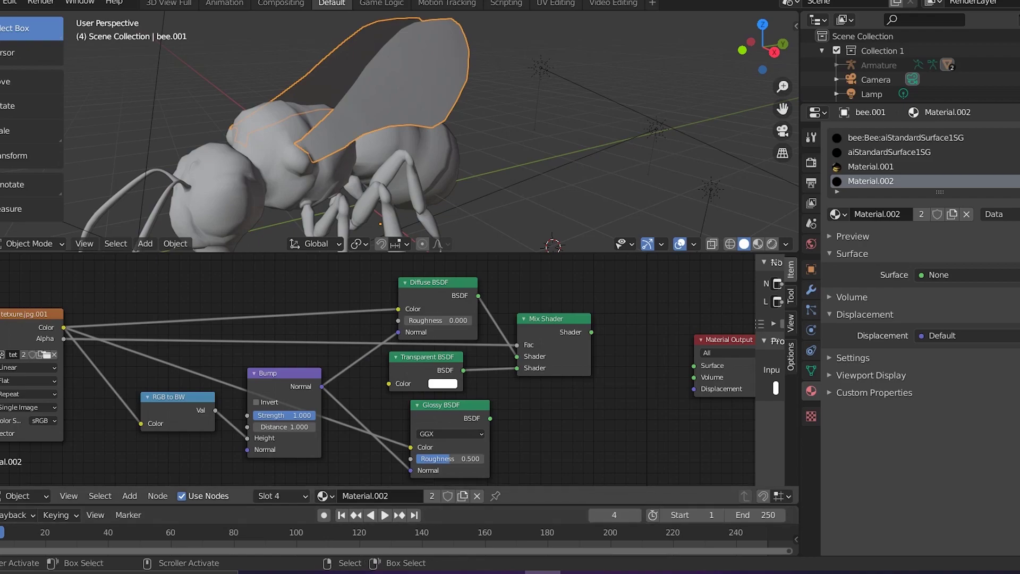
Step: Move the Glossy BSDF below the Mix Shader and add a second Mix Shader in front of the Material Output
{"action": "left_click_drag", "start_coordinate": [554, 318], "coordinate": [543, 316]}
{"action": "left_click_drag", "start_coordinate": [450, 404], "coordinate": [542, 388]}
{"action": "key", "text": "F3"}
{"action": "type", "text": "n"}
{"action": "key", "text": "BackSpace"}
{"action": "type", "text": "mix"}
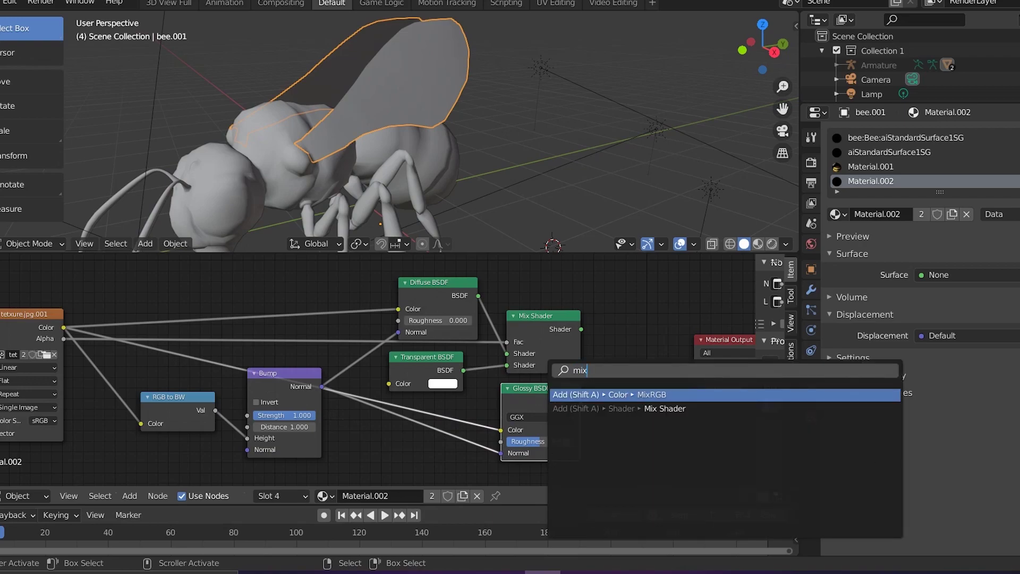
{"action": "key", "text": "Down"}
{"action": "key", "text": "Return"}
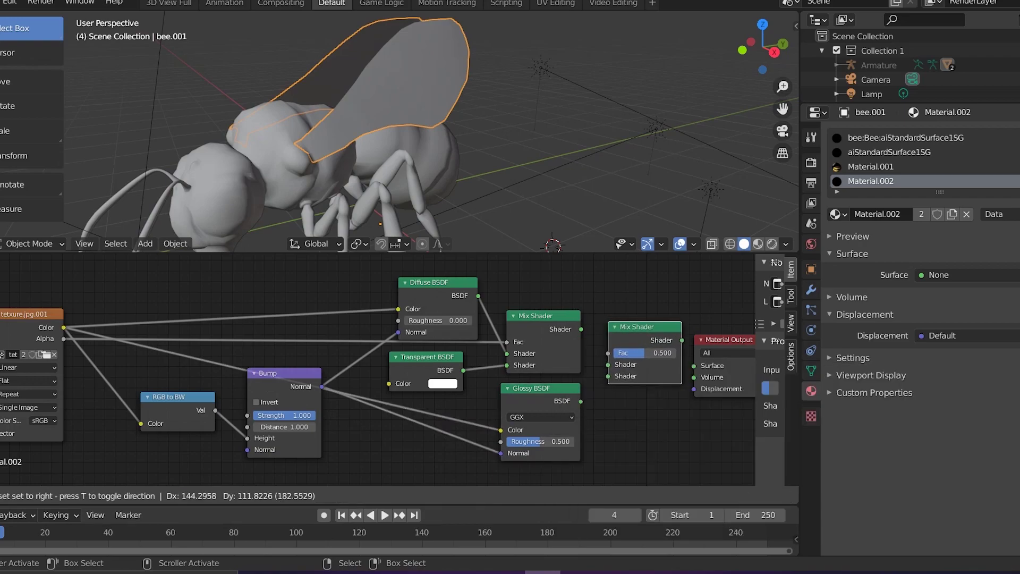
{"action": "left_click", "coordinate": [607, 322]}
Step: Link the first Mix Shader and the Glossy BSDF into the second Mix Shader, and link its output to the Material Output's Surface
{"action": "left_click_drag", "start_coordinate": [581, 329], "coordinate": [608, 365]}
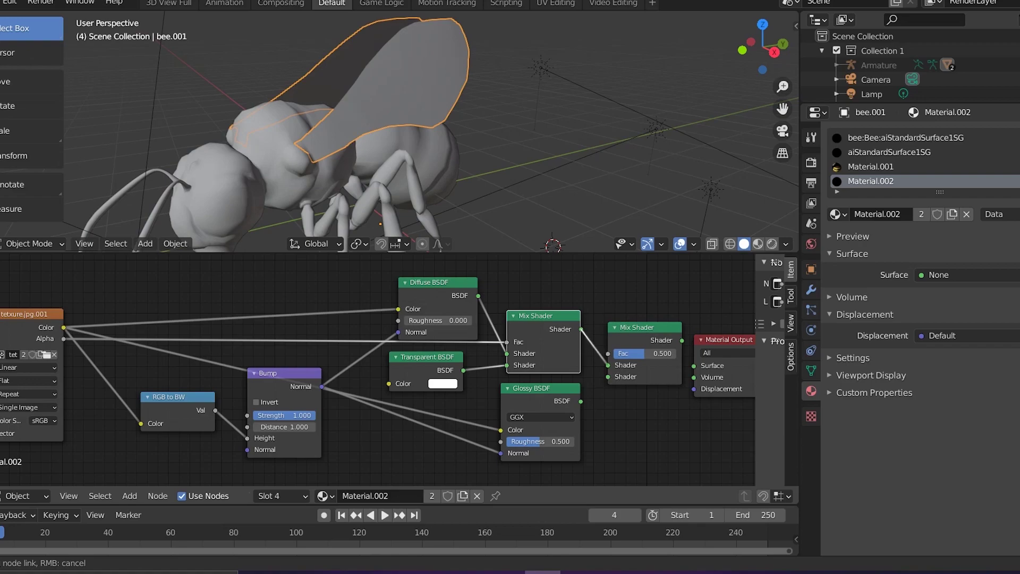
{"action": "left_click_drag", "start_coordinate": [581, 401], "coordinate": [608, 377]}
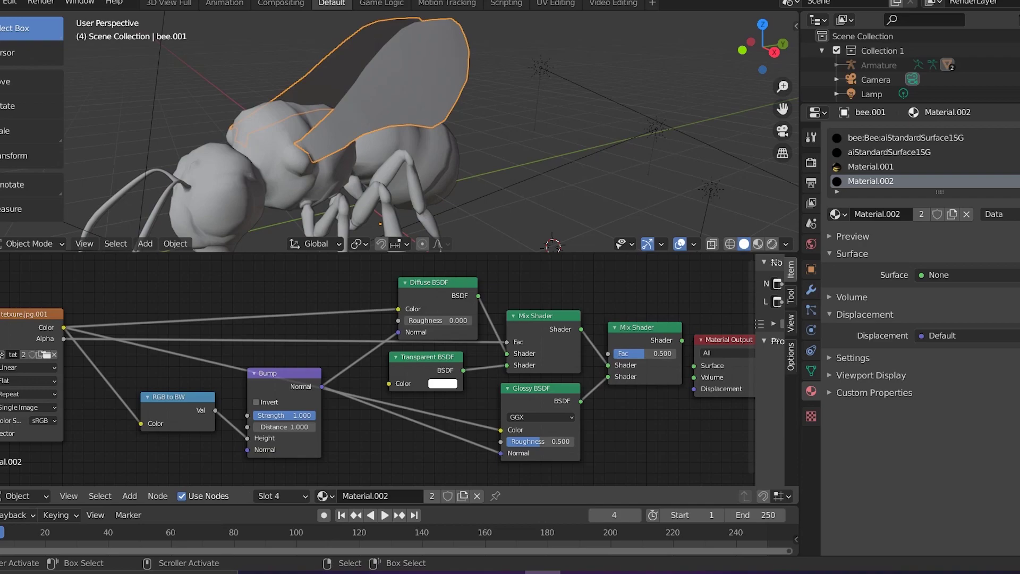
{"action": "left_click_drag", "start_coordinate": [682, 340], "coordinate": [694, 360]}
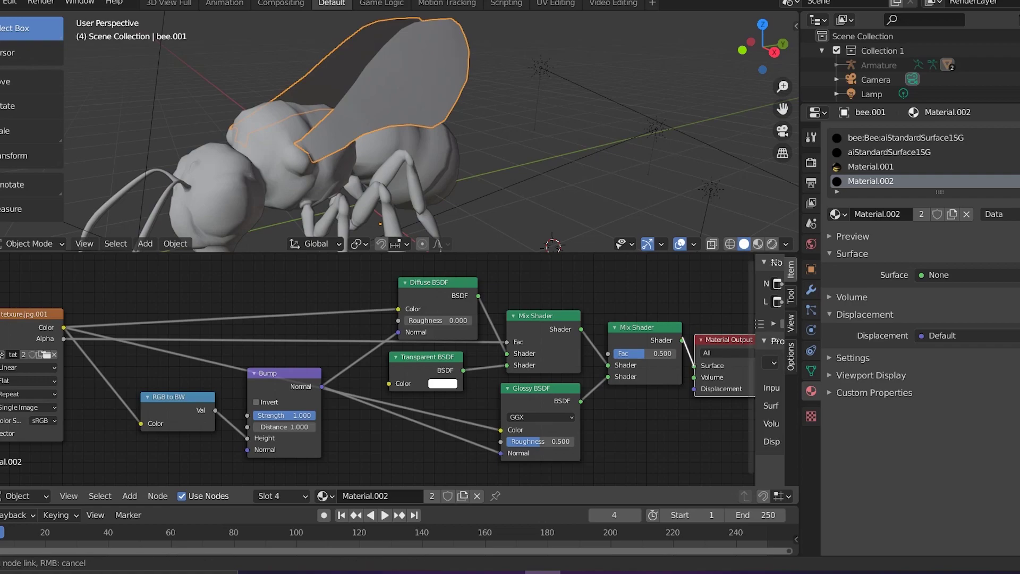
{"action": "left_click_drag", "start_coordinate": [682, 340], "coordinate": [738, 309]}
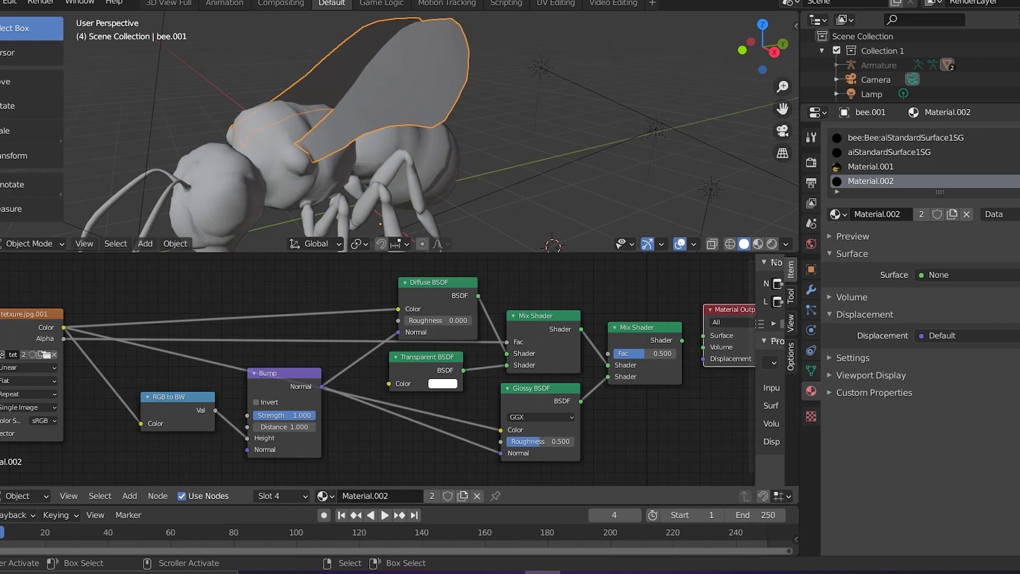
{"action": "left_click_drag", "start_coordinate": [682, 340], "coordinate": [704, 335]}
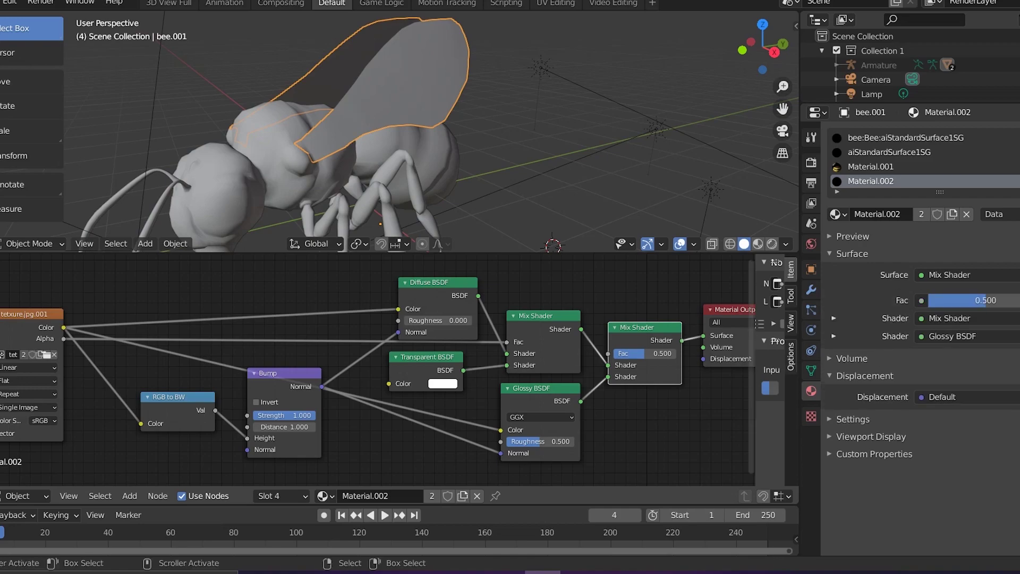
Step: Switch the 3D viewport to rendered shading and set the final Mix Shader's Fac to 0.133
{"action": "key", "text": "Home"}
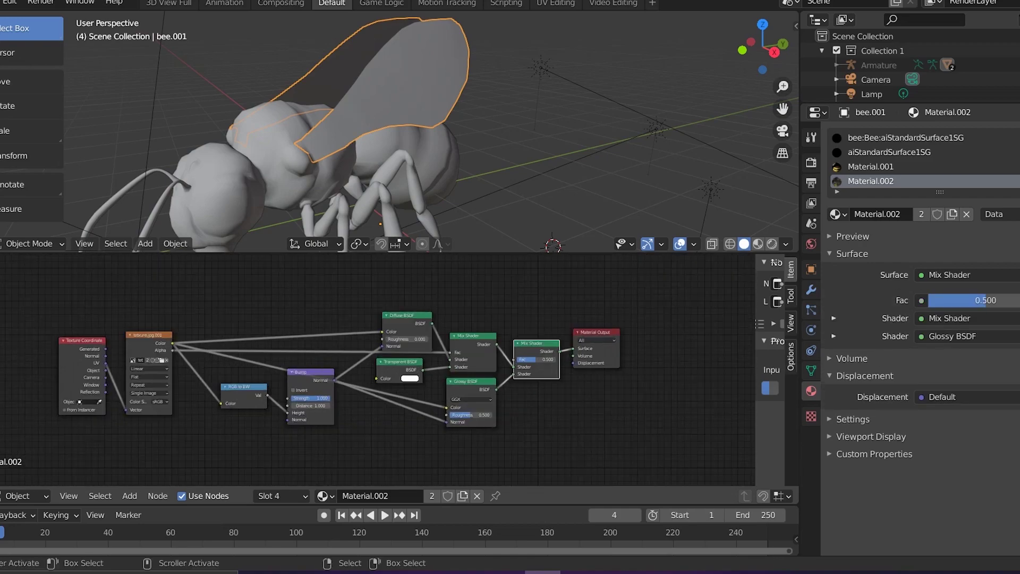
{"action": "scroll", "coordinate": [352, 369], "scroll_direction": "up", "scroll_amount": 2}
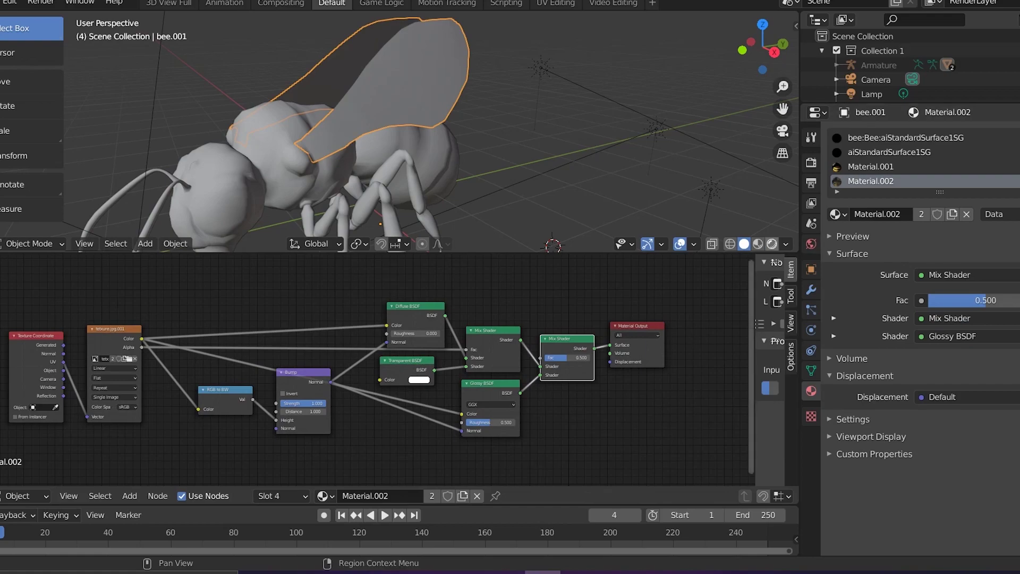
{"action": "left_click", "coordinate": [772, 243]}
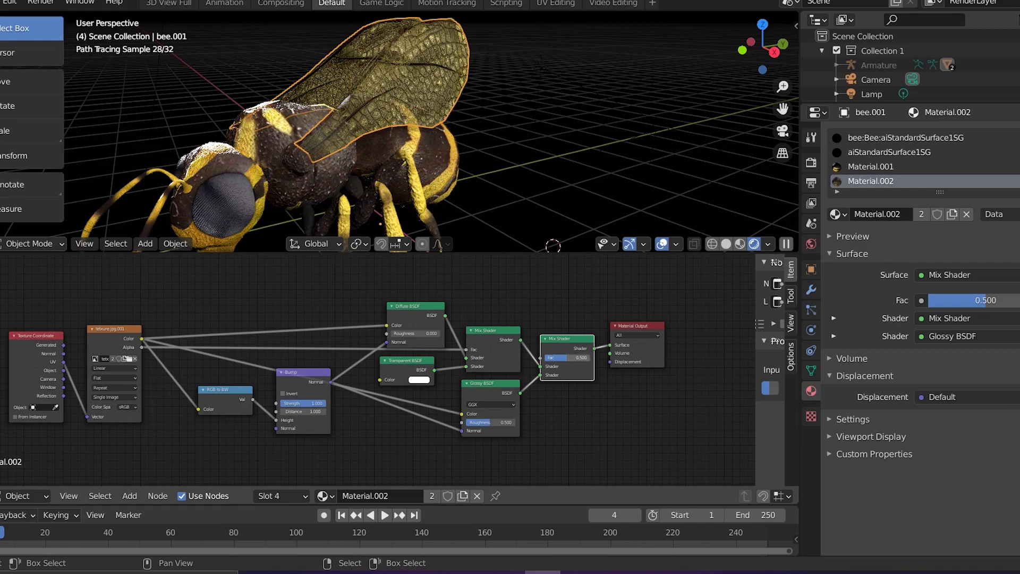
{"action": "left_click_drag", "start_coordinate": [566, 358], "coordinate": [541, 358]}
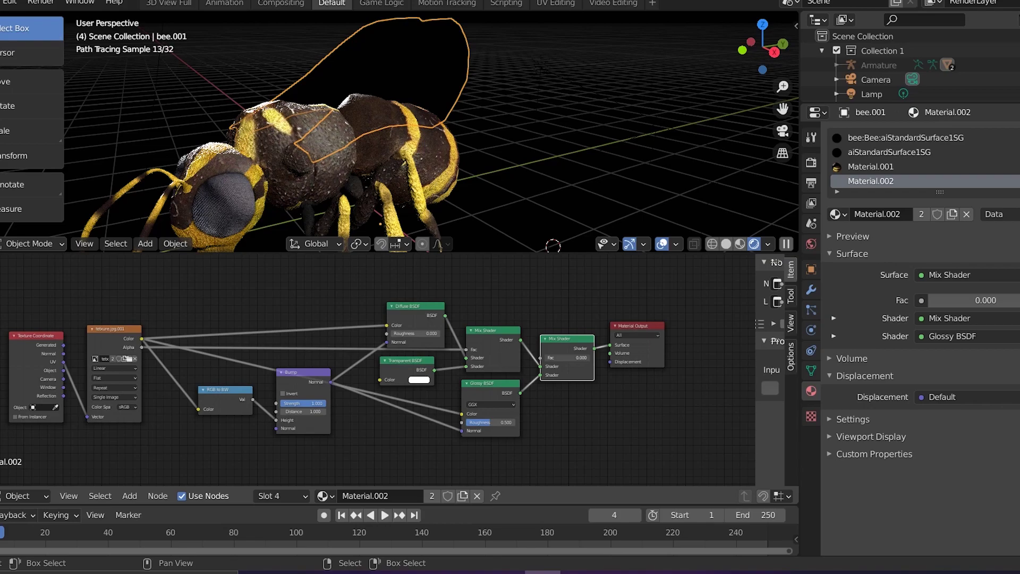
{"action": "left_click_drag", "start_coordinate": [551, 357], "coordinate": [556, 357]}
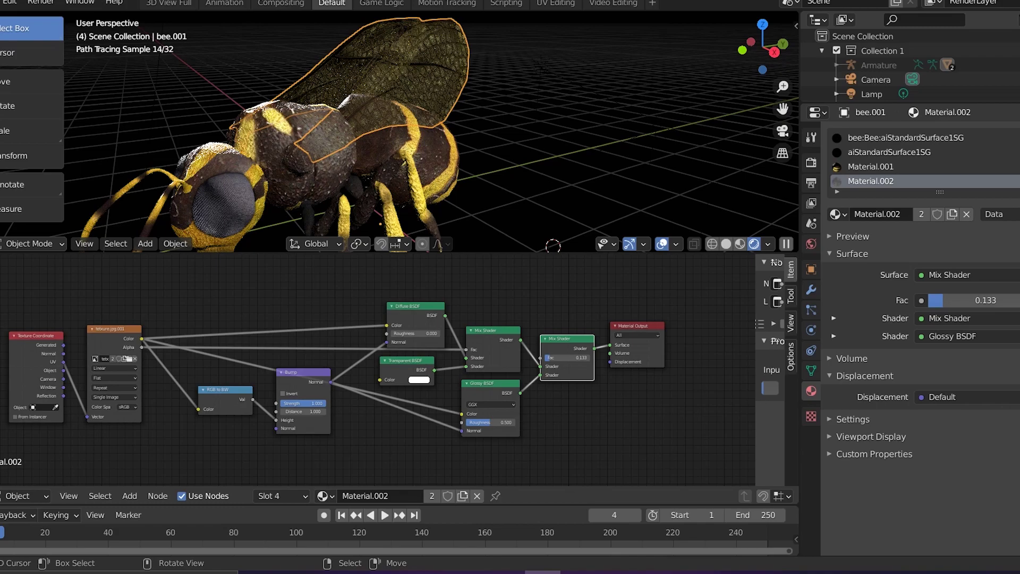
Step: Examine the bee's rendered wings up close and from several sides
{"action": "middle_click_drag", "start_coordinate": [553, 246], "coordinate": [353, 215]}
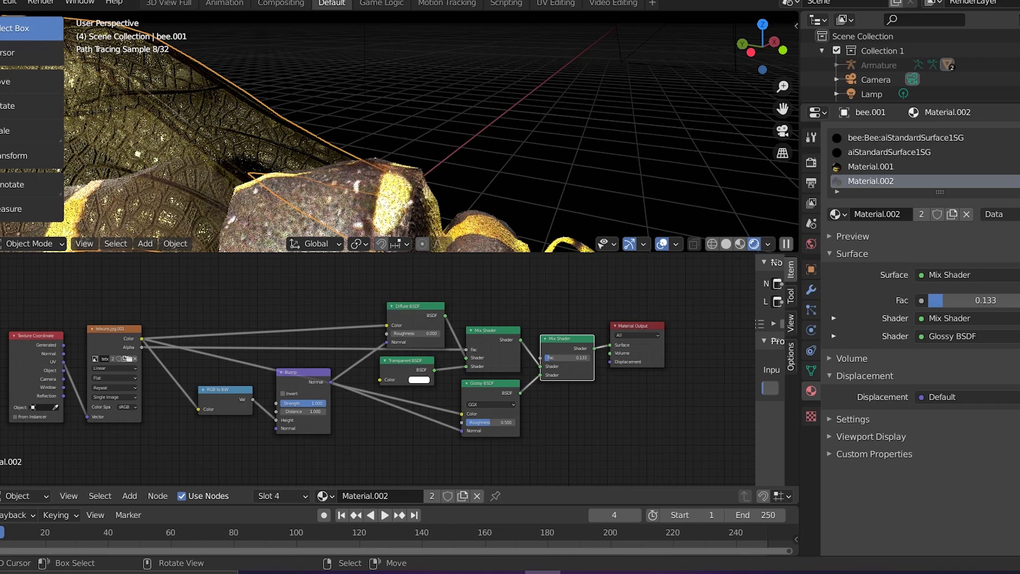
{"action": "key", "text": "KP_6"}
{"action": "key", "text": "KP_6"}
{"action": "key", "text": "KP_6"}
{"action": "key", "text": "KP_6"}
{"action": "key", "text": "KP_6"}
{"action": "key", "text": "KP_6"}
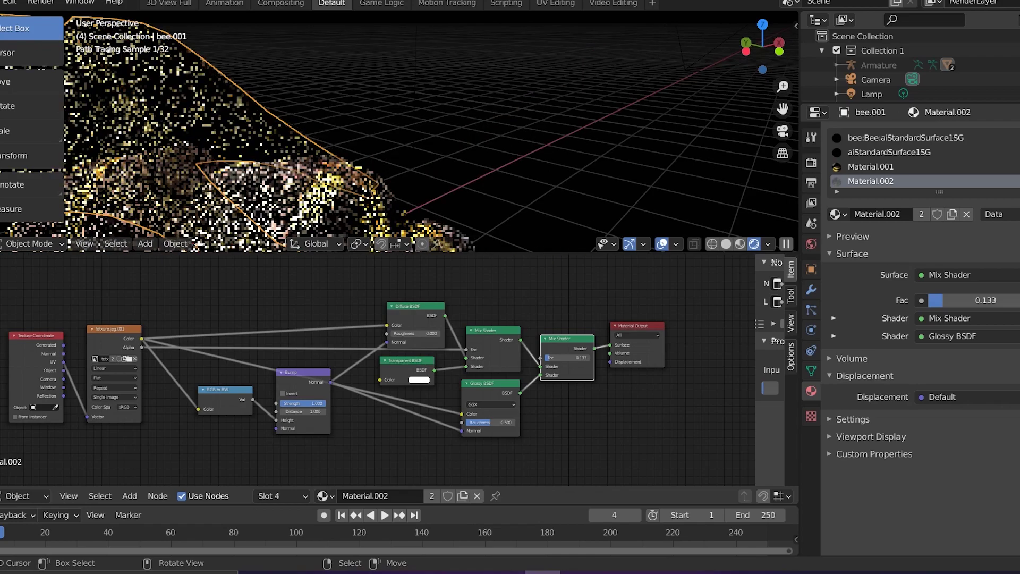
{"action": "middle_click_drag", "start_coordinate": [447, 215], "coordinate": [531, 218]}
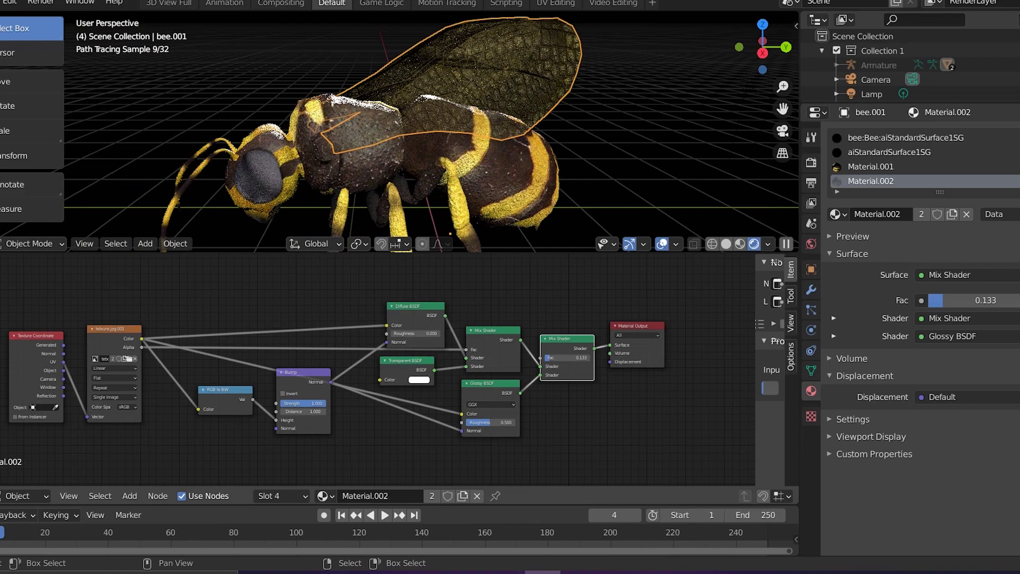
Step: Set the Glossy BSDF's Roughness to 0.333 and the final Mix Shader's Fac to 0.307
{"action": "left_click_drag", "start_coordinate": [499, 423], "coordinate": [493, 422]}
{"action": "left_click_drag", "start_coordinate": [487, 422], "coordinate": [481, 422]}
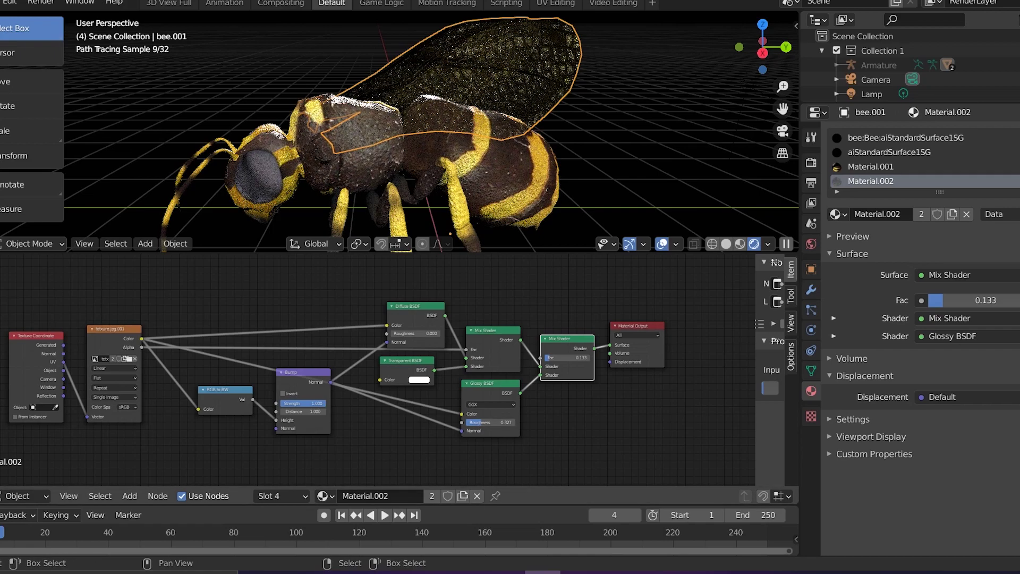
{"action": "left_click_drag", "start_coordinate": [490, 423], "coordinate": [490, 423]}
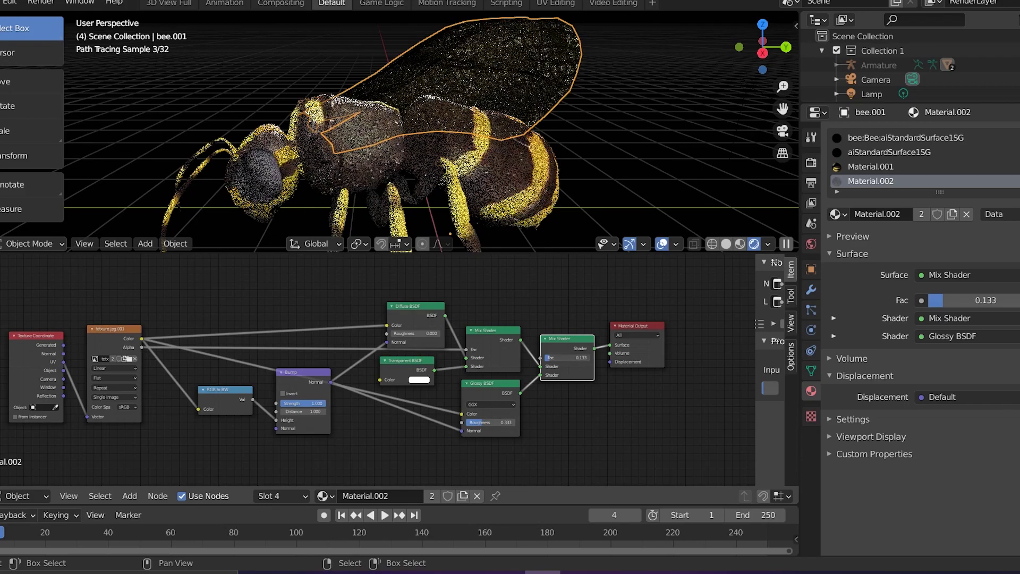
{"action": "left_click_drag", "start_coordinate": [567, 358], "coordinate": [574, 357]}
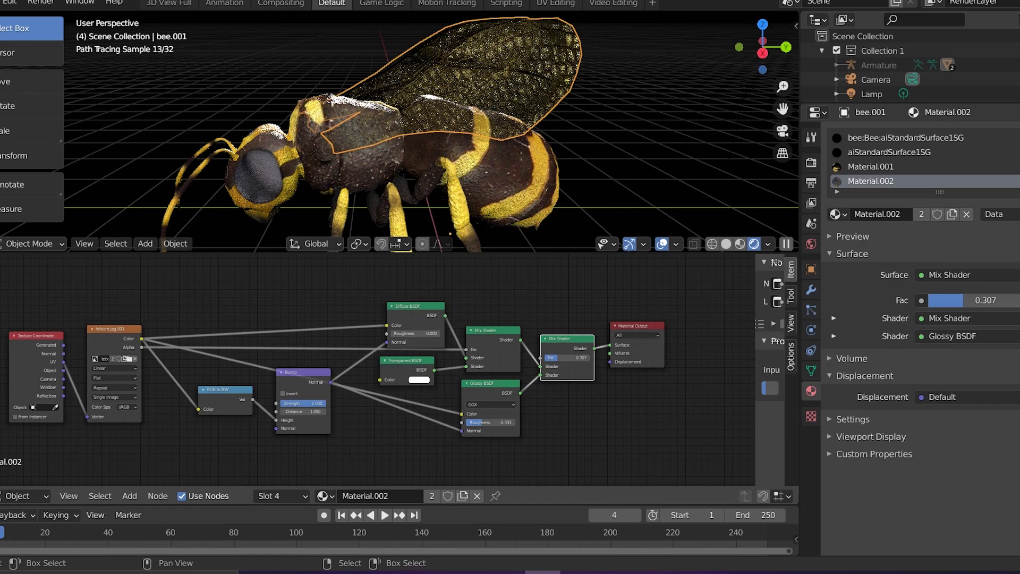
Step: Tint the Transparent BSDF's color a very pale blue, then deselect the wings and inspect the rendered bee from another angle
{"action": "left_click", "coordinate": [419, 379]}
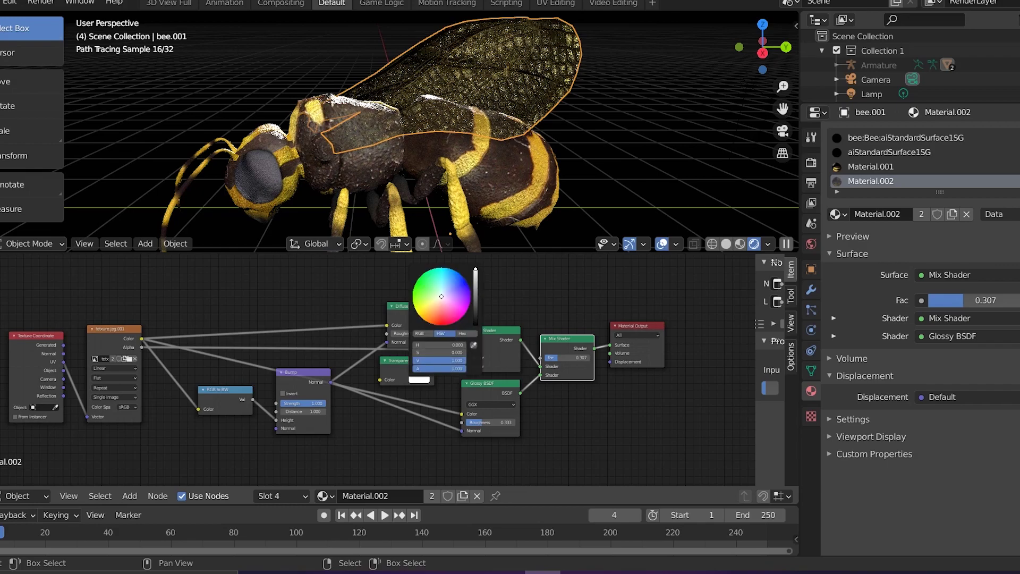
{"action": "mouse_move", "coordinate": [442, 297]}
{"action": "left_mouse_down"}
{"action": "mouse_move", "coordinate": [437, 315]}
{"action": "mouse_move", "coordinate": [423, 296]}
{"action": "mouse_move", "coordinate": [452, 280]}
{"action": "mouse_move", "coordinate": [443, 291]}
{"action": "left_mouse_up"}
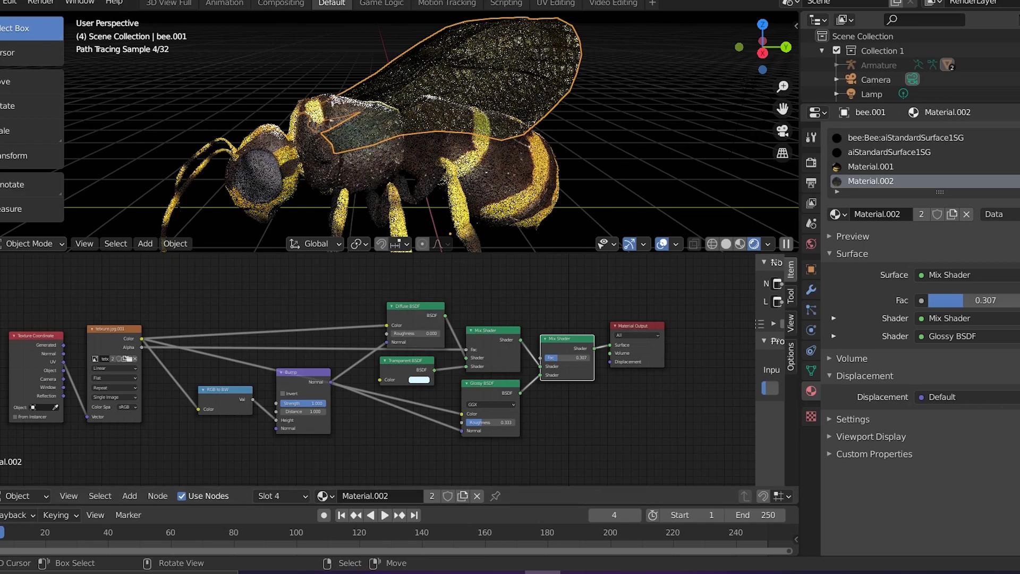
{"action": "middle_click_drag", "start_coordinate": [537, 229], "coordinate": [498, 226]}
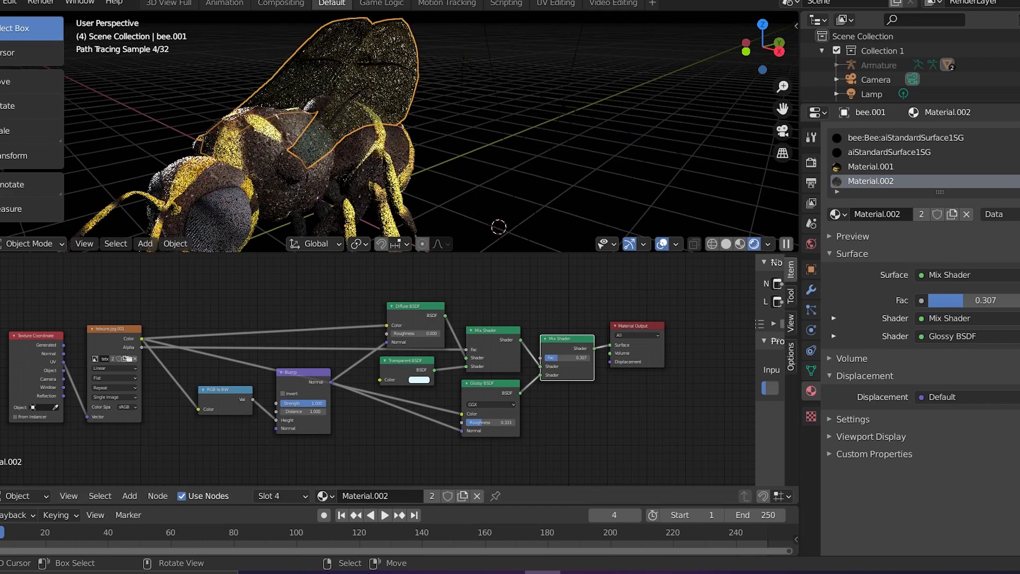
{"action": "left_click", "coordinate": [571, 187]}
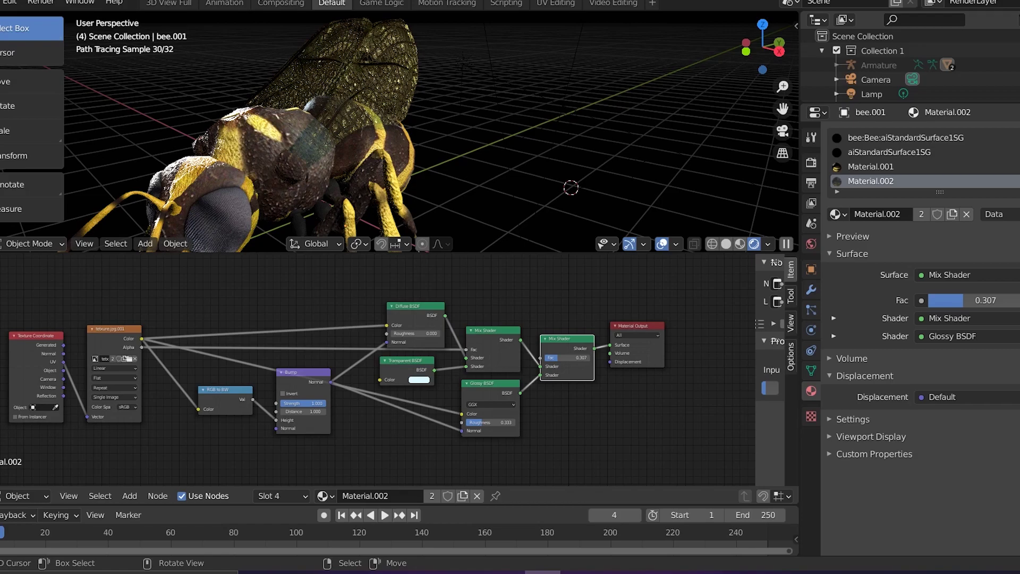
{"action": "scroll", "coordinate": [399, 133], "scroll_direction": "down", "scroll_amount": 3}
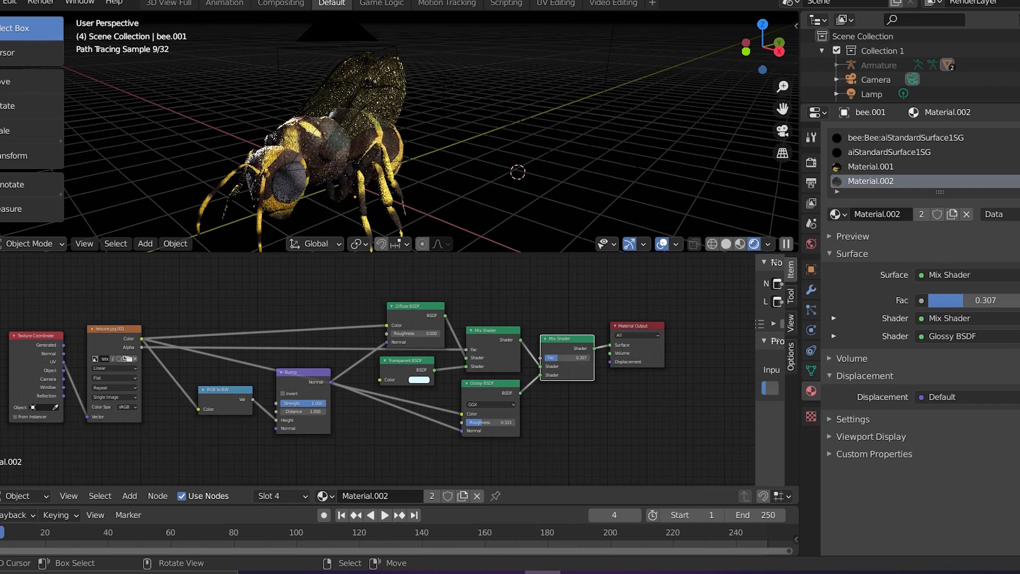
{"action": "scroll", "coordinate": [399, 133], "scroll_direction": "up", "scroll_amount": 1}
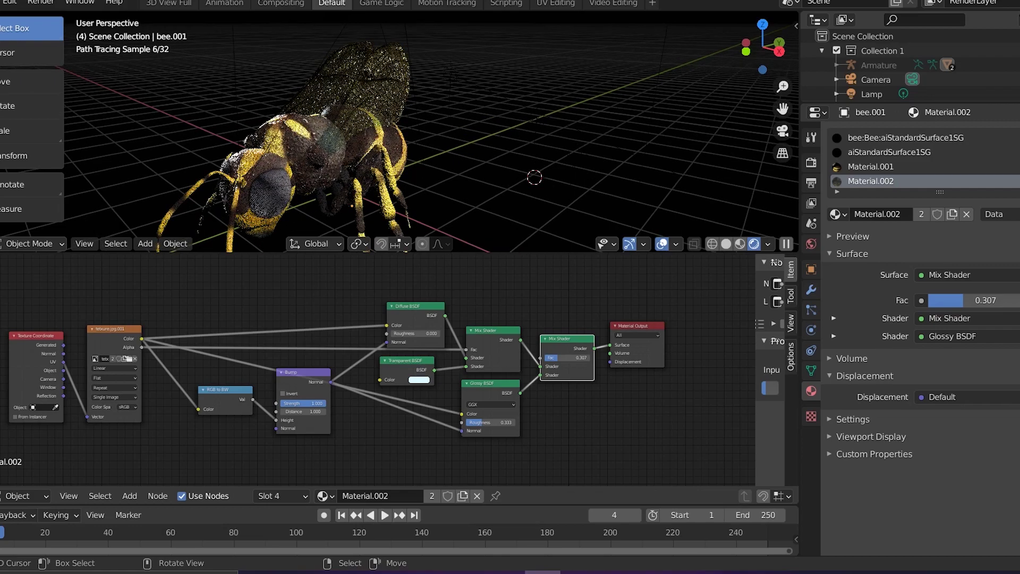